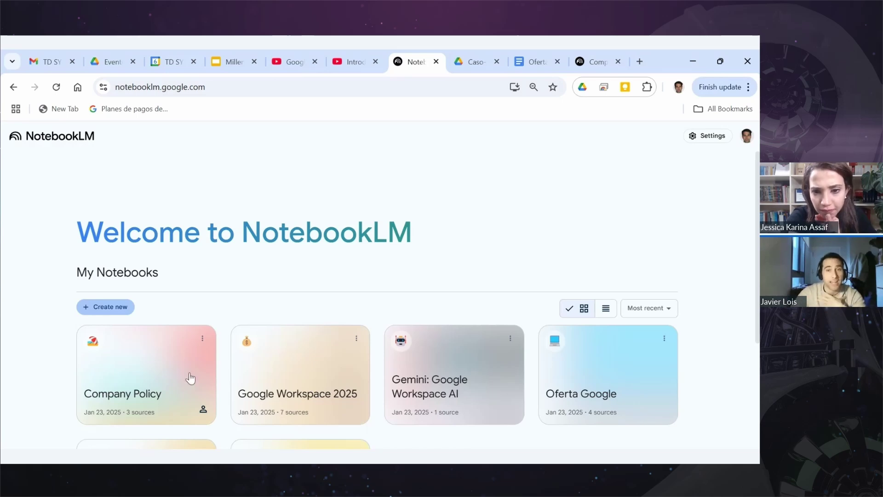
Open the Google Workspace 2025 notebook and review the source types and source limit available for adding sources.
left_click(274, 363)
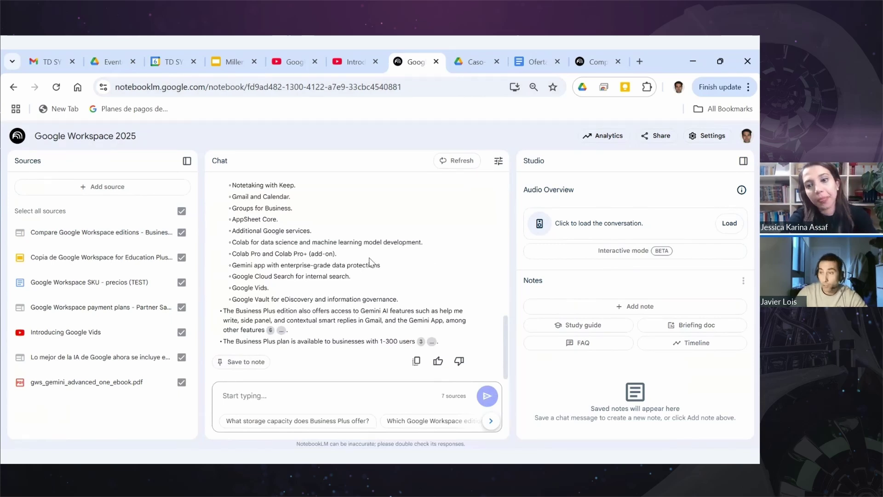
left_click(306, 391)
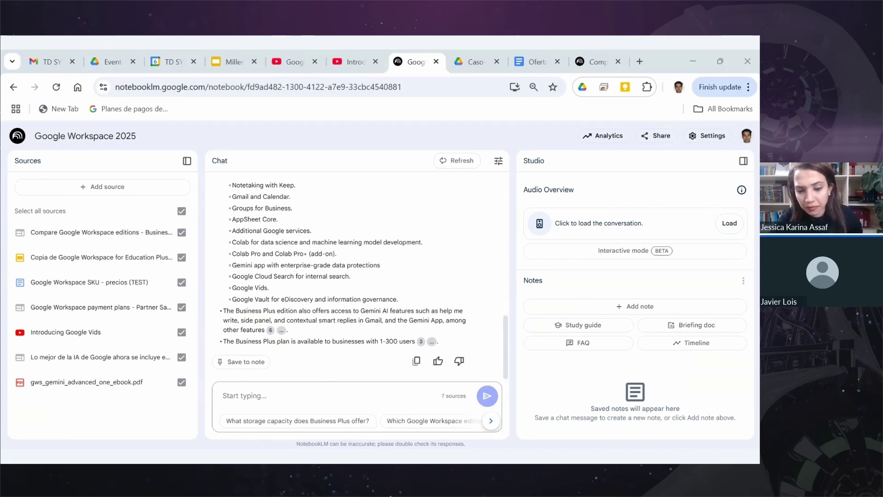
left_click(110, 187)
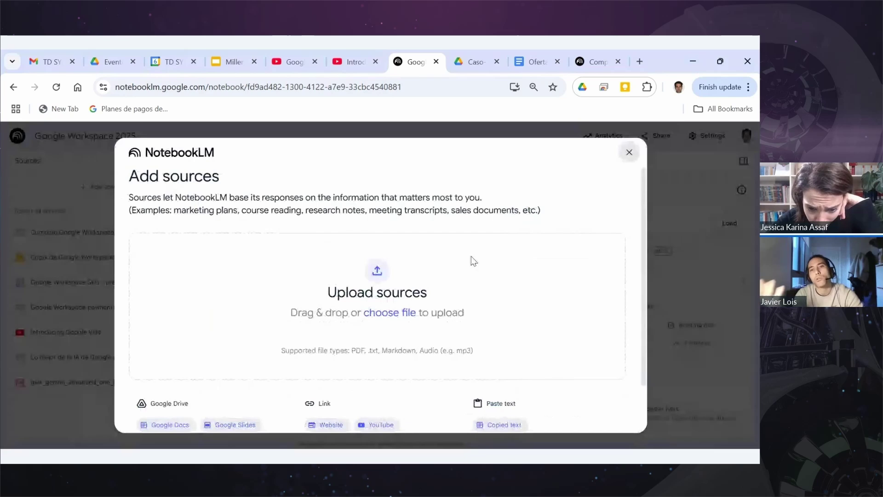
scroll(471, 257, "down", 1)
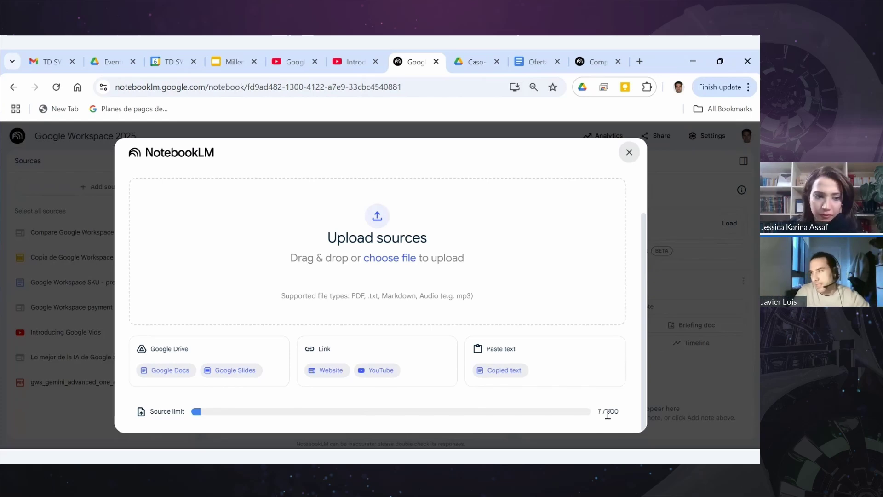
left_click(629, 153)
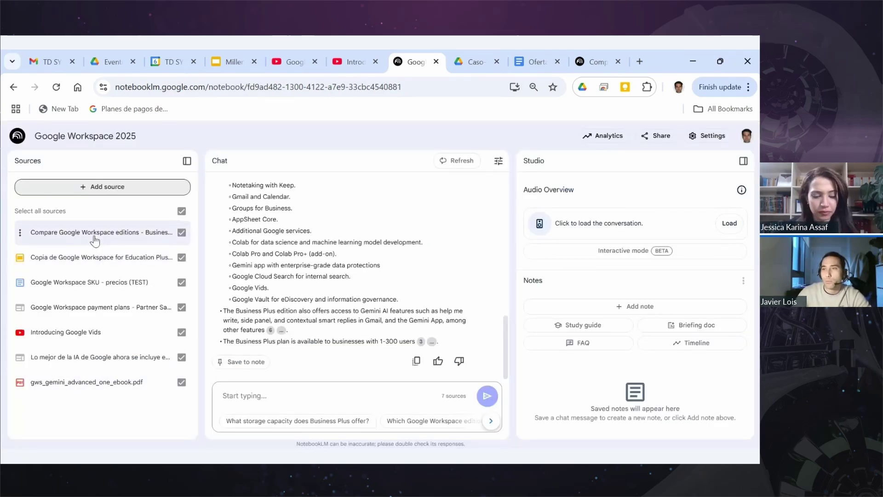
Examine the source guide and text of the Compare Google Workspace editions source, and return to the source list.
left_click(68, 238)
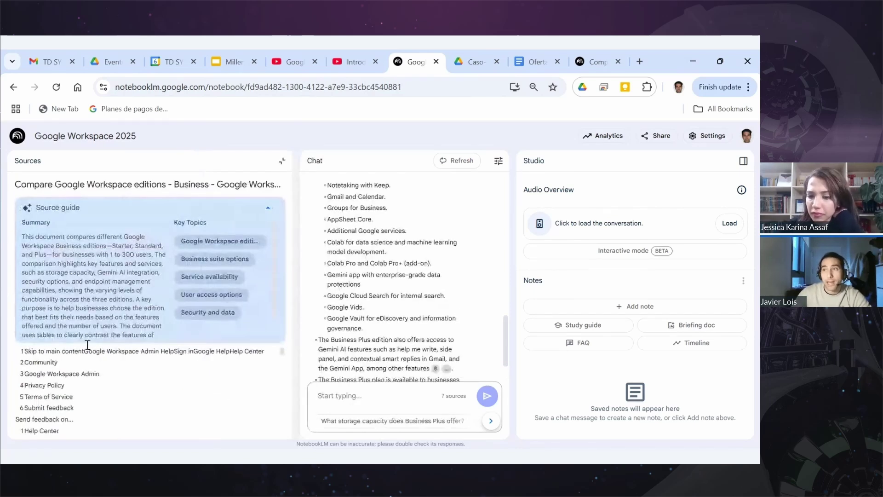
left_click(281, 160)
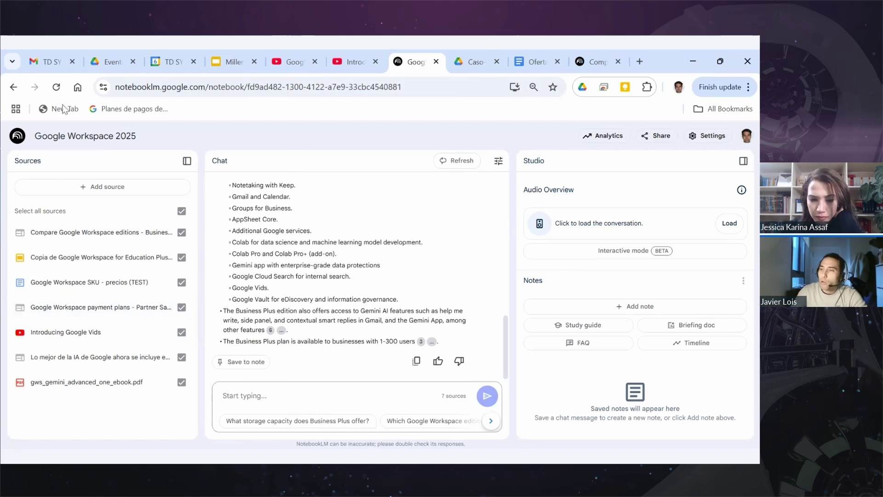
Clear the notebook's chat history and ask "cual es el precio de las licencias business Plus en modalidad flexible".
left_click(442, 171)
left_click(430, 299)
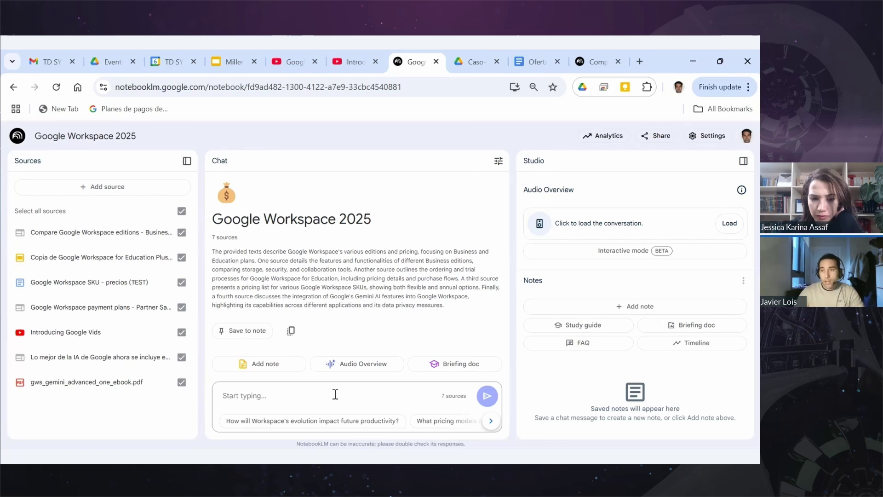
type("cual es el precio d")
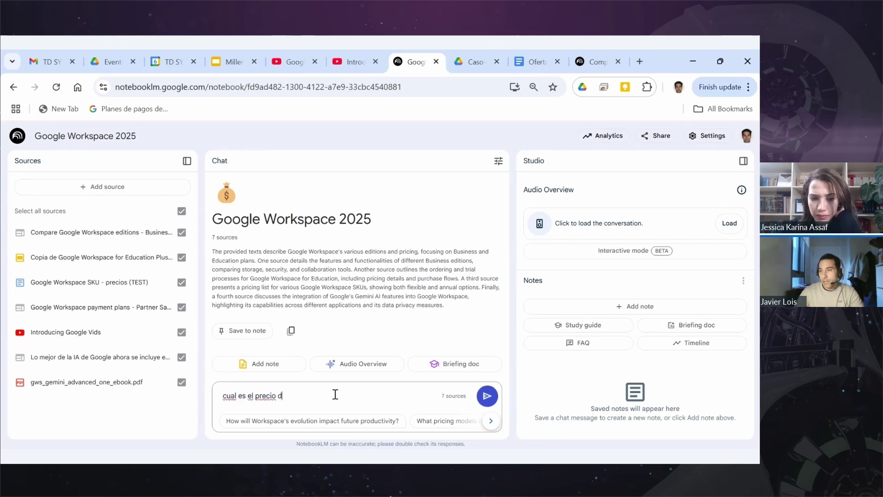
type("e las licencia")
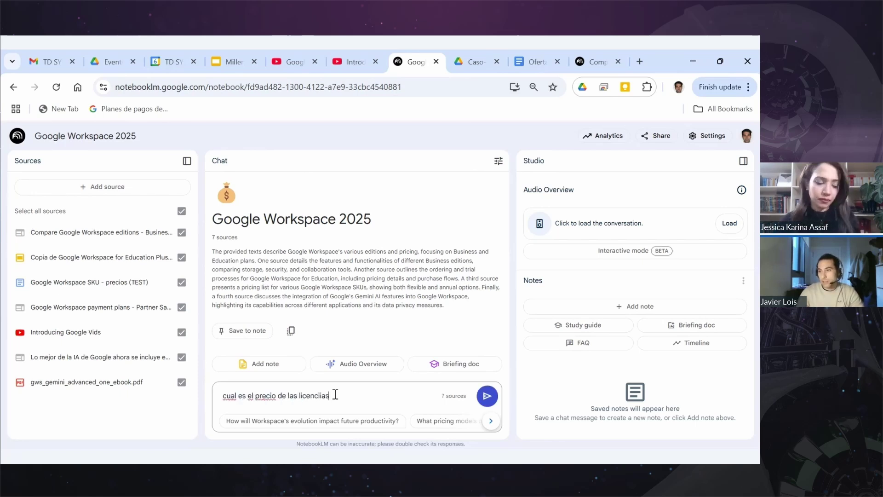
type("s business P")
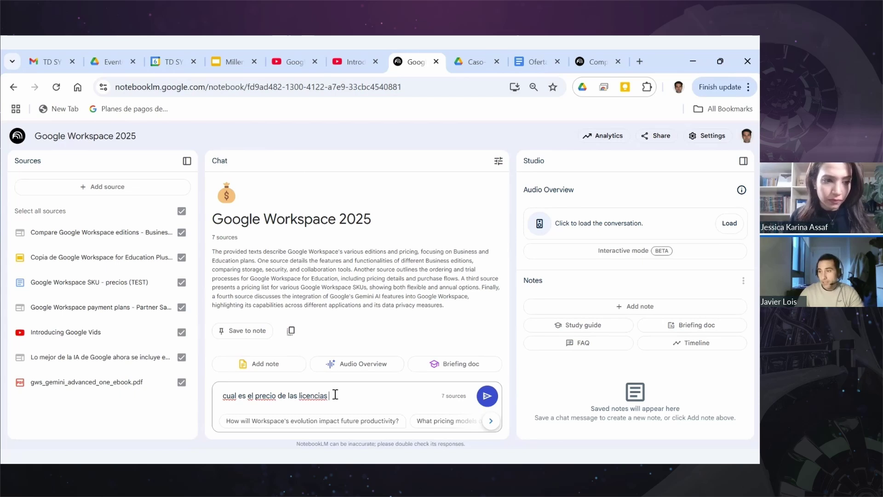
type("lus en ")
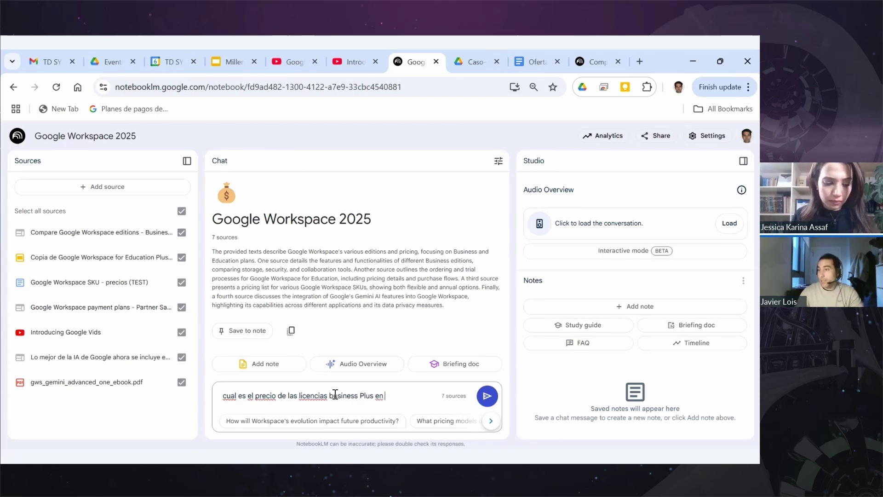
type("modalidad ")
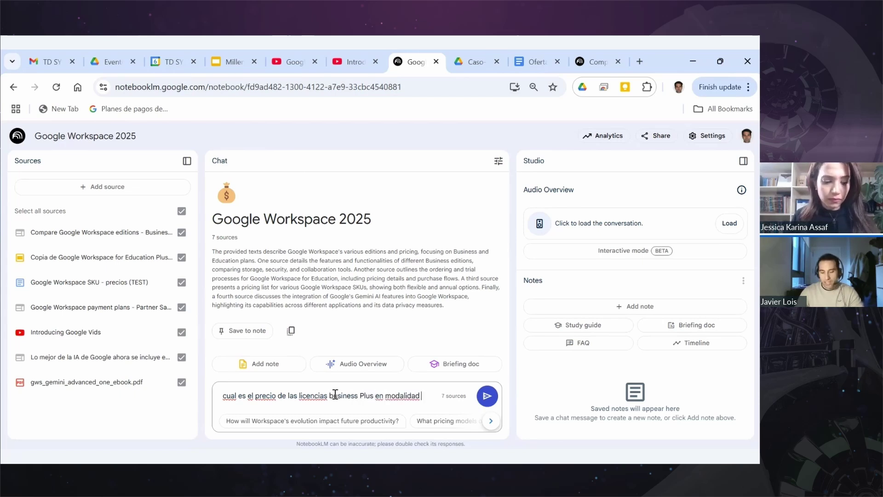
type("flexible")
key("Return")
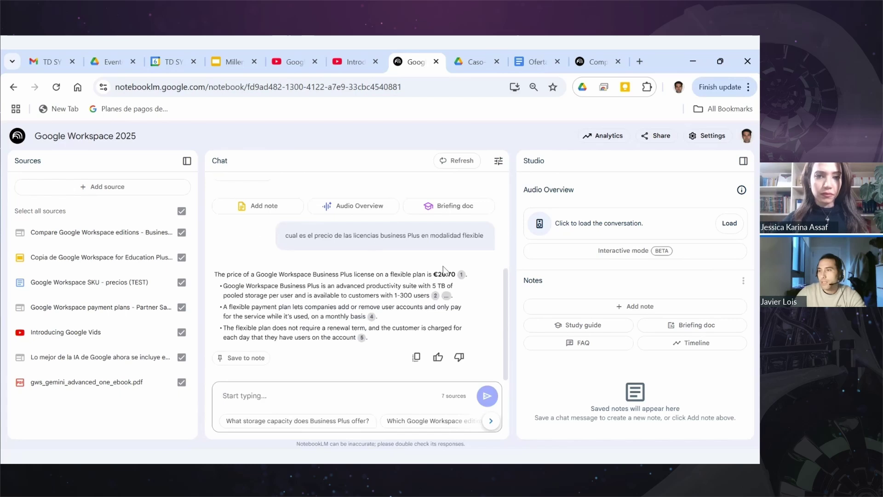
Examine the answer's Business Plus price, pooled storage, user range and flexible payment details.
left_click_drag(227, 276, 393, 276)
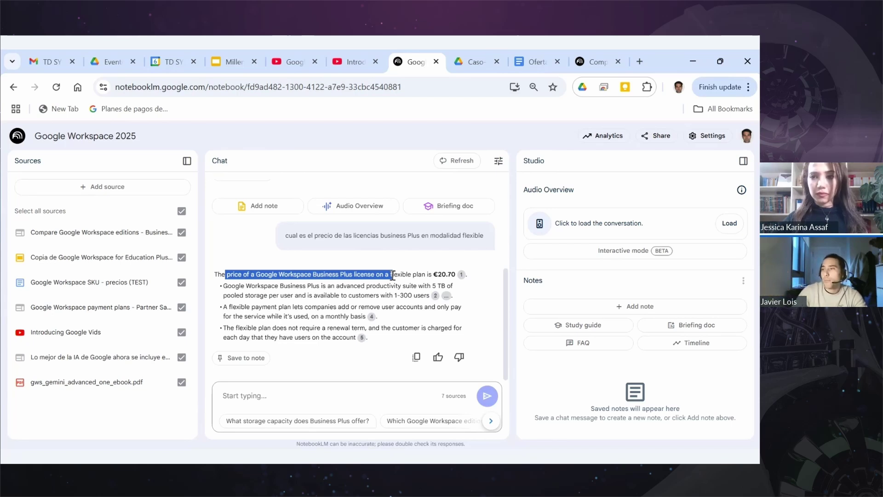
left_click(392, 275)
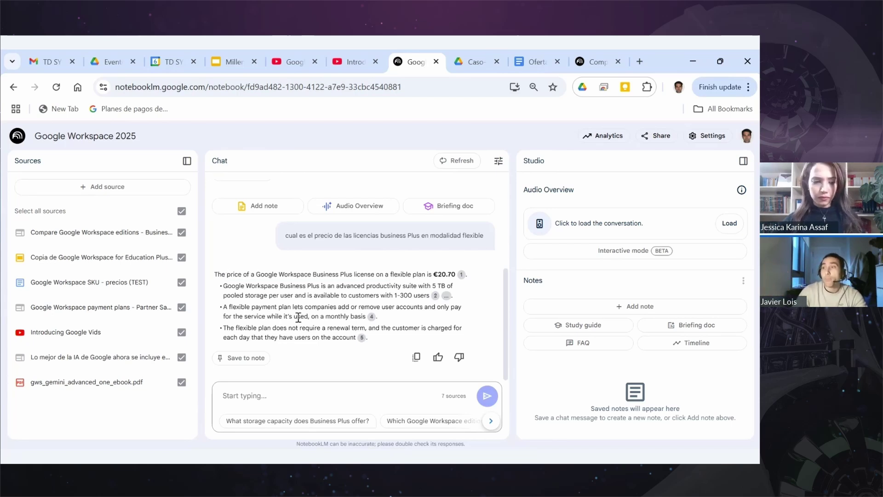
left_click_drag(268, 275, 454, 274)
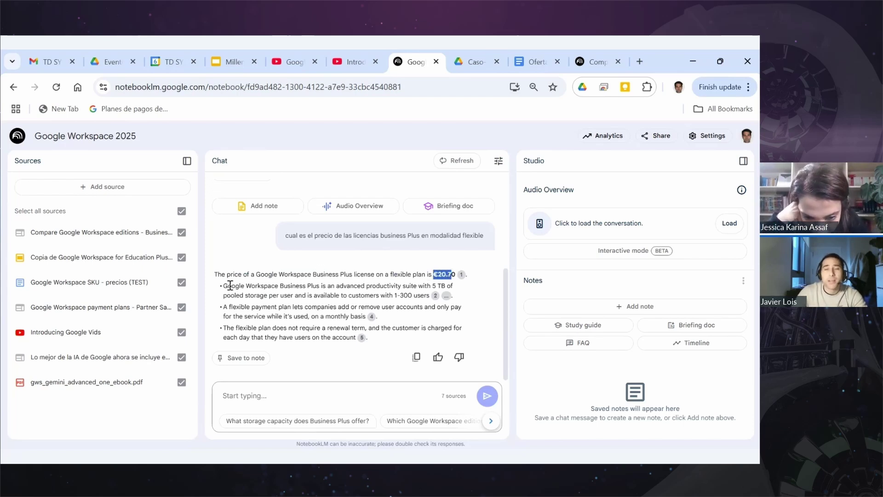
left_click_drag(223, 286, 401, 306)
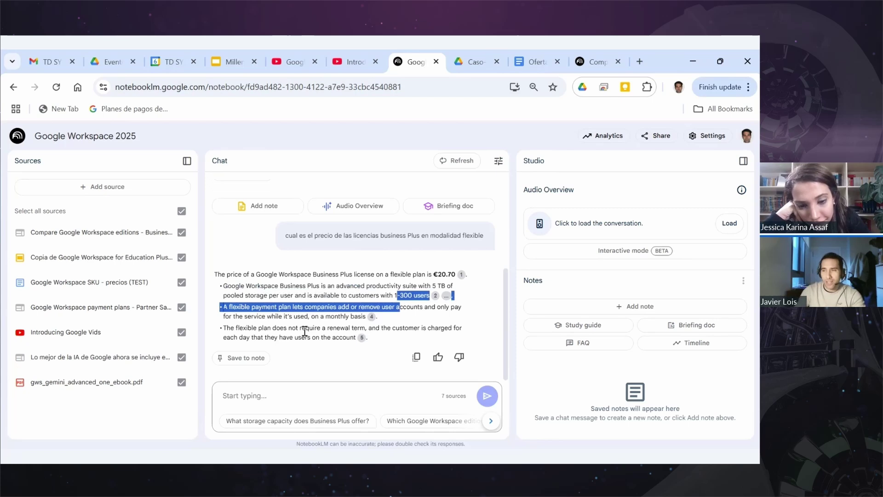
Ask the notebook chat "que capacidad de dirve tienen las licencias Business Standard".
left_click(291, 398)
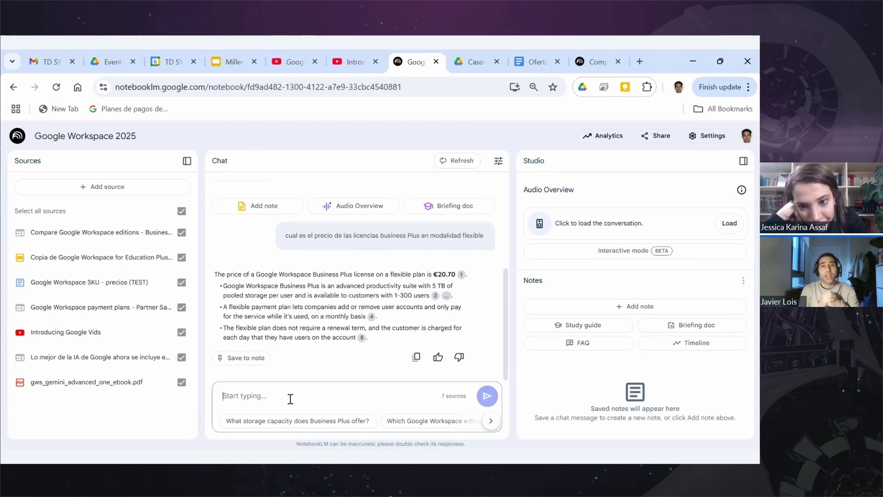
type("que c")
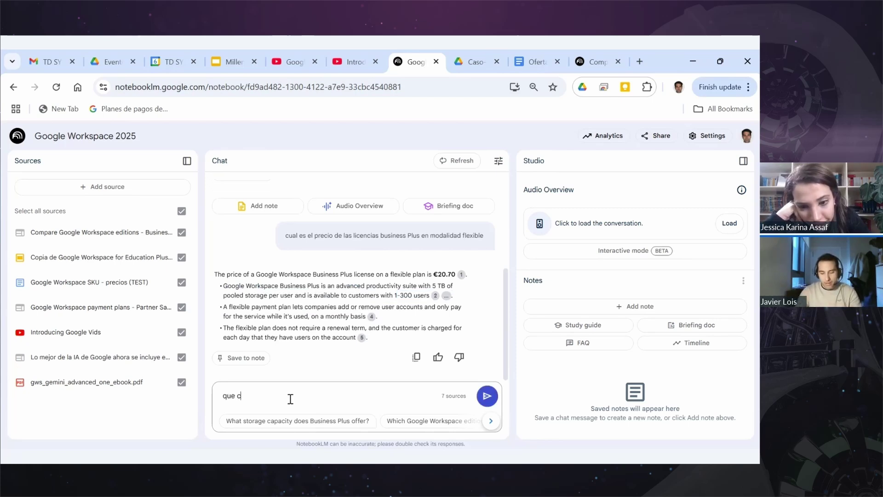
type("apacidad de drive tienen l")
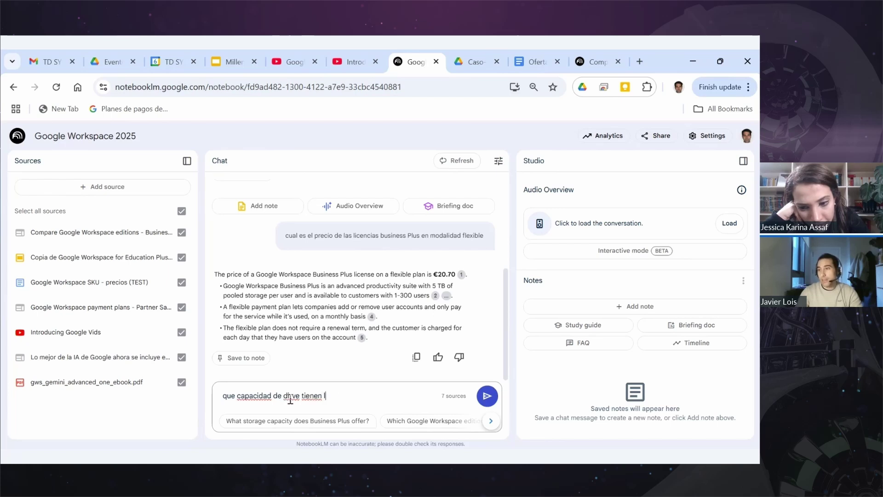
type("as licencias B")
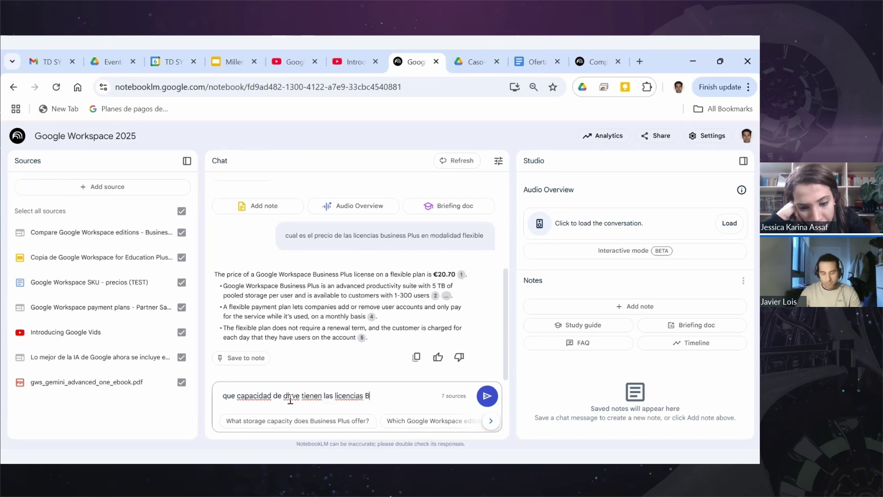
type("usiness St")
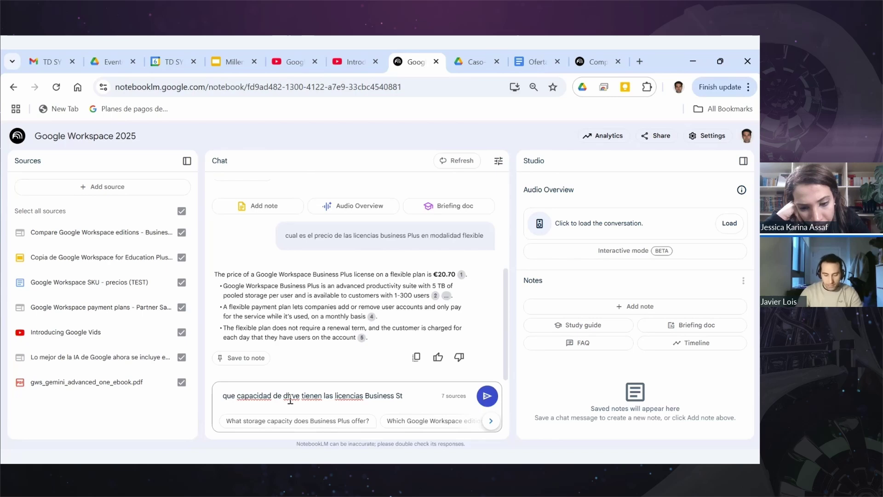
type("andard")
key("Return")
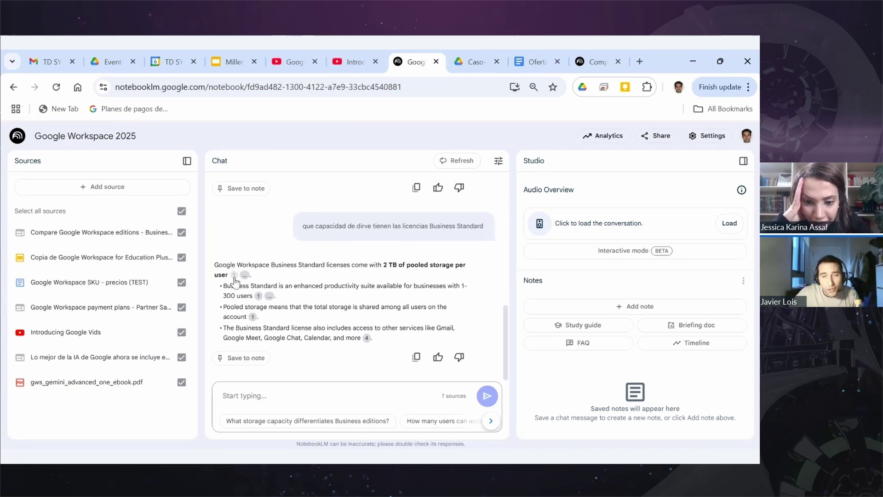
Check the storage answer's first citation against the cited passage in its source, and return to the source list.
mouse_move(235, 280)
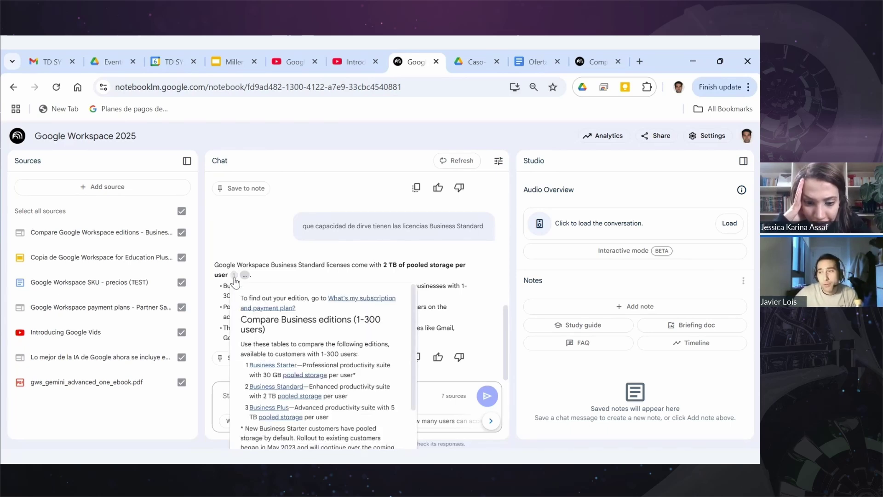
left_click(235, 278)
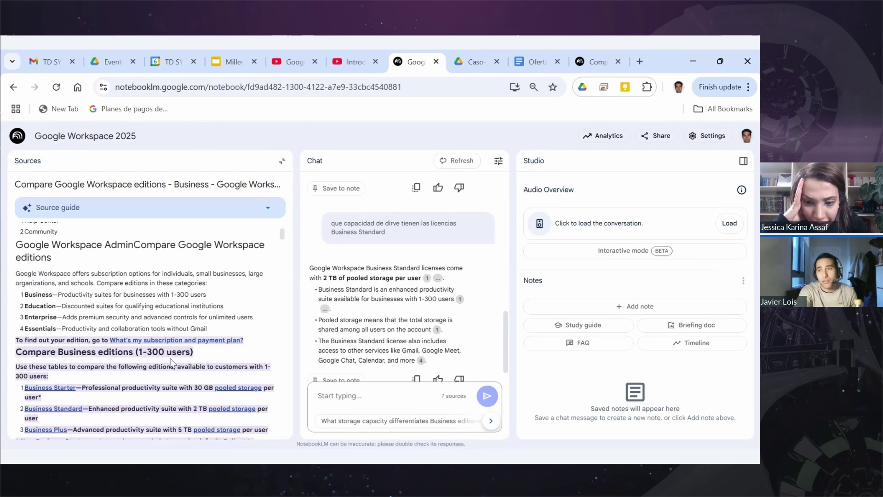
scroll(170, 361, "down", 2)
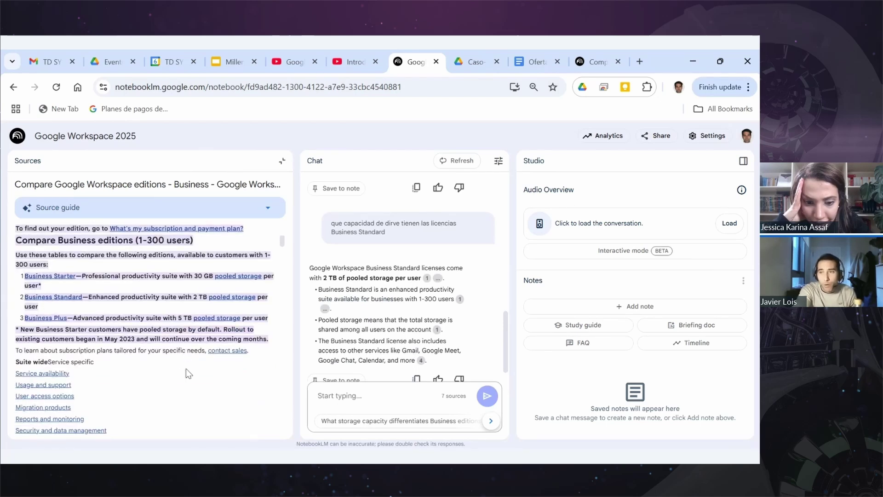
scroll(186, 368, "up", 1)
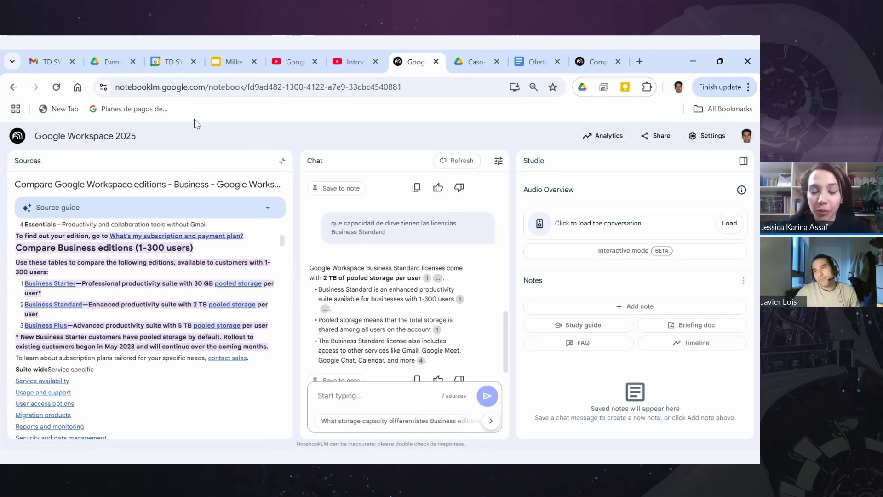
left_click(281, 162)
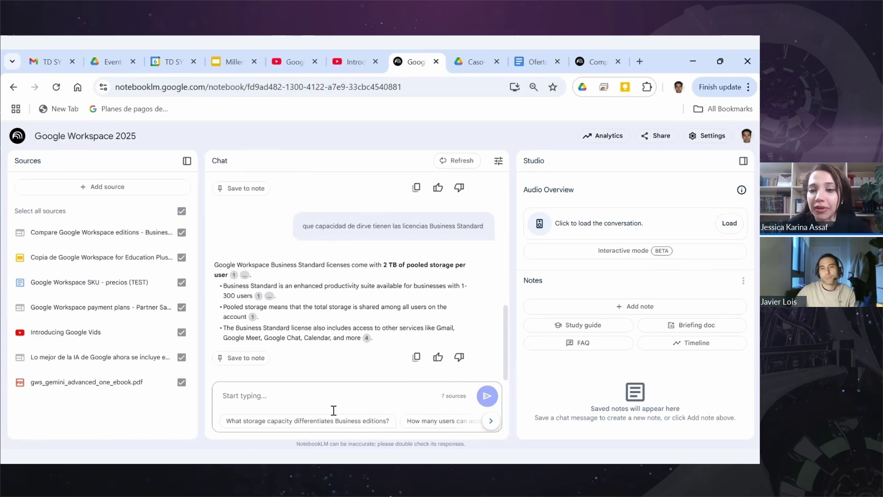
left_click(324, 394)
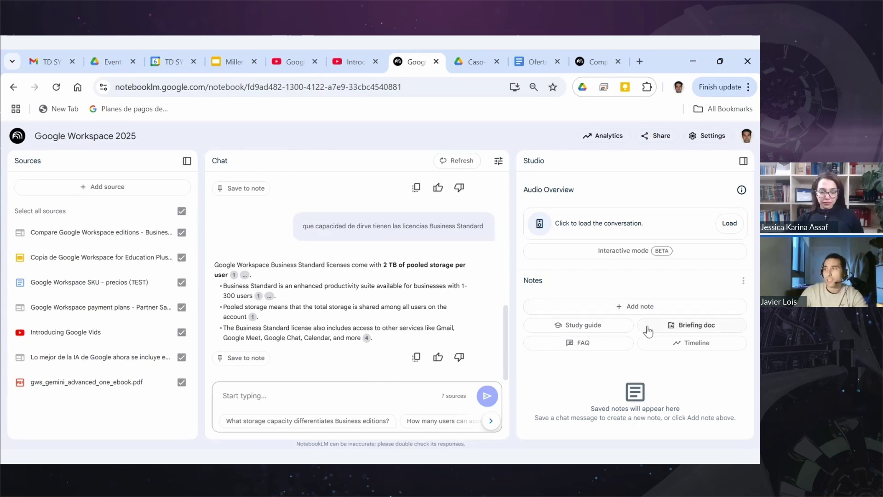
Generate a study guide note and an FAQ note from the notebook's sources.
left_click(583, 331)
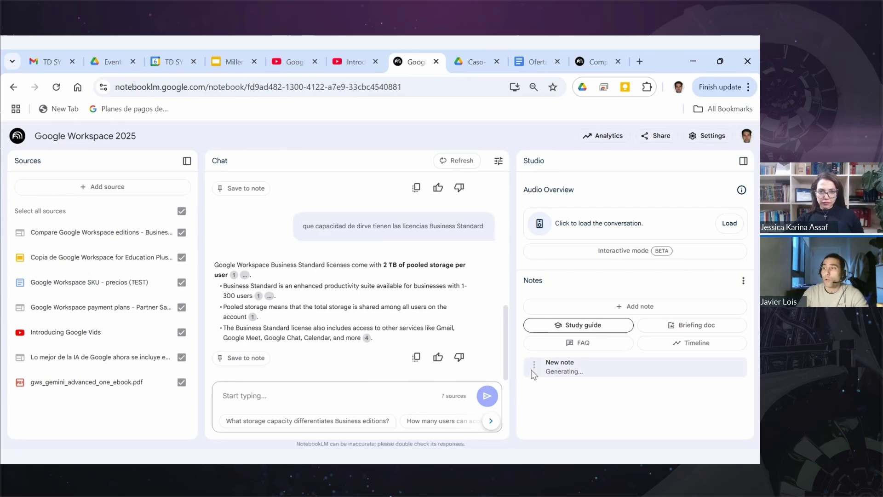
left_click(568, 346)
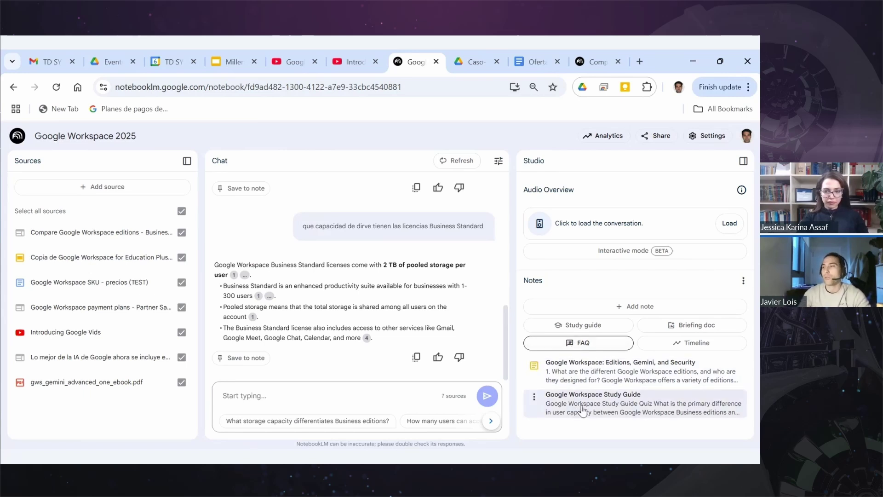
Open the generated FAQ note and examine its questions and answers.
left_click(587, 371)
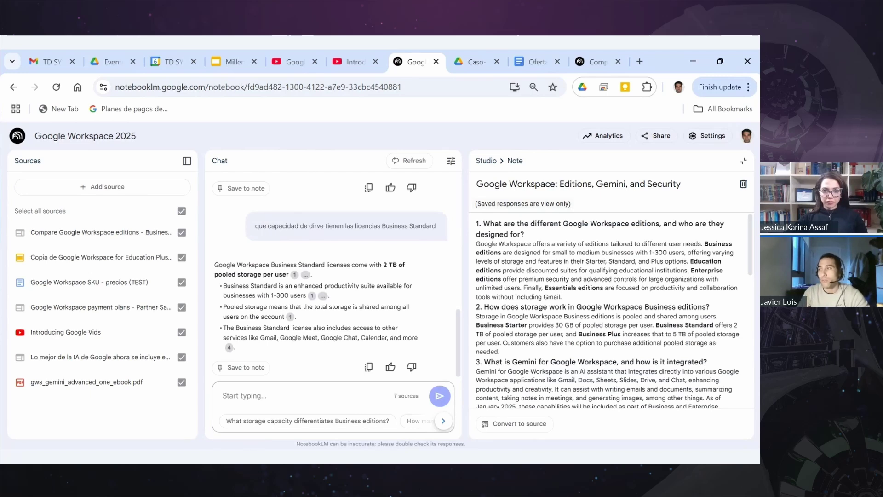
left_click_drag(751, 255, 750, 286)
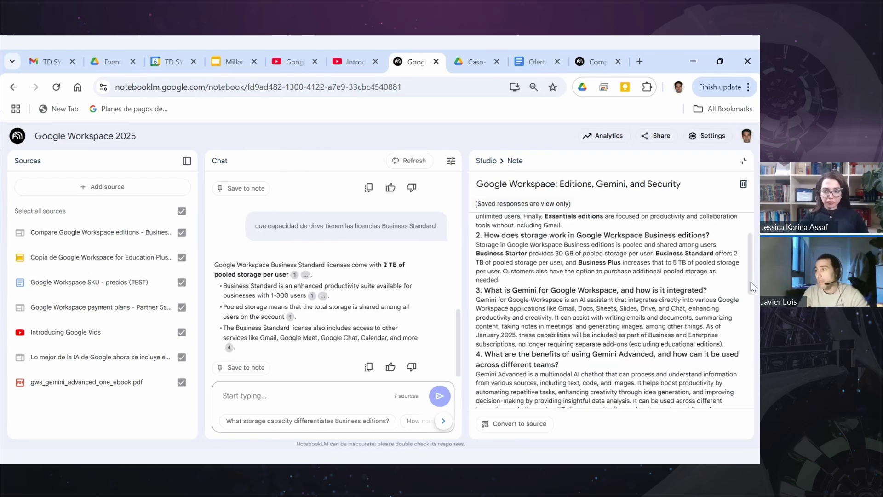
scroll(750, 282, "up", 2)
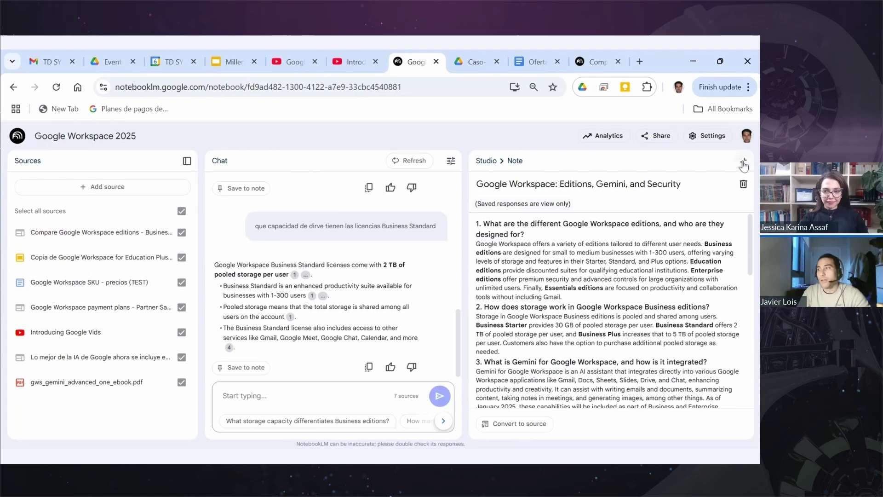
Close the FAQ note, load the notebook's Audio Overview, and play its first few seconds before pausing.
left_click(743, 163)
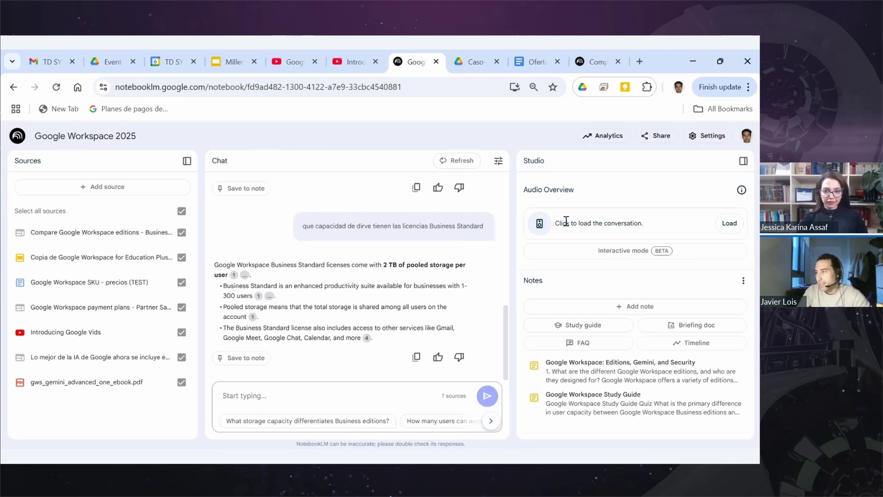
left_click(741, 224)
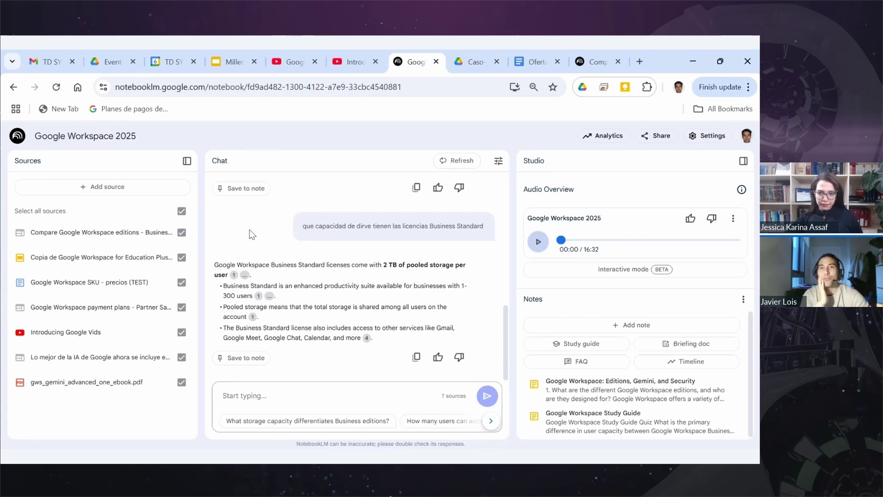
left_click(539, 242)
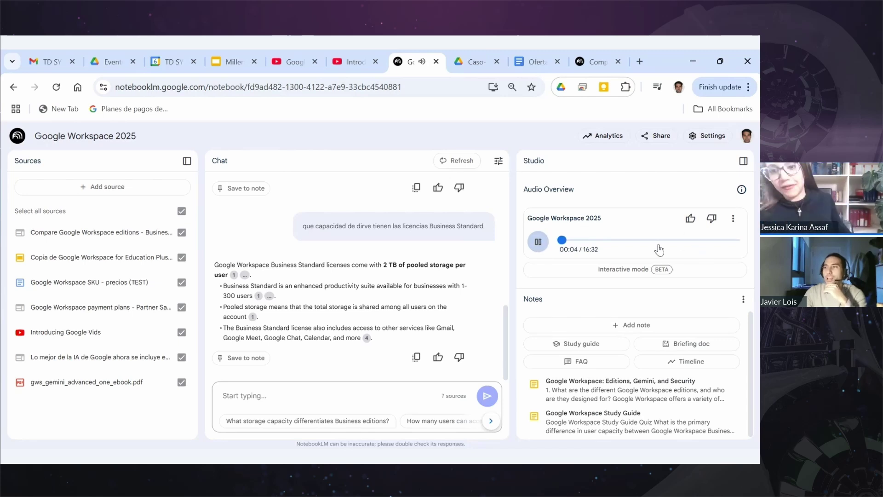
left_click(538, 243)
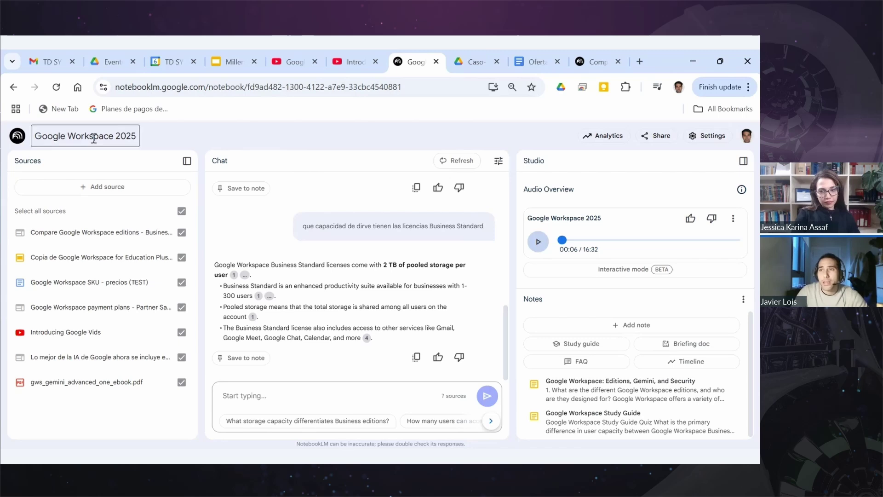
Open the Company Policy notebook and review its sharing settings, including people with access, welcome note and viewer access.
left_click(17, 135)
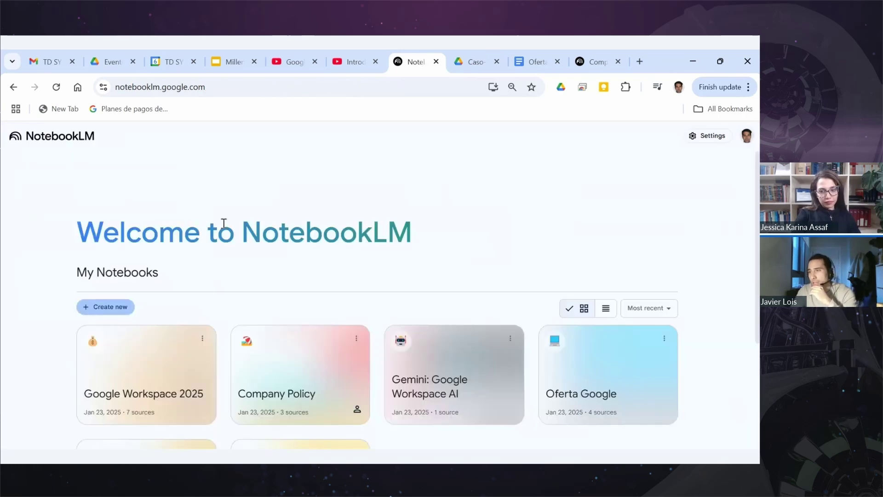
left_click(300, 361)
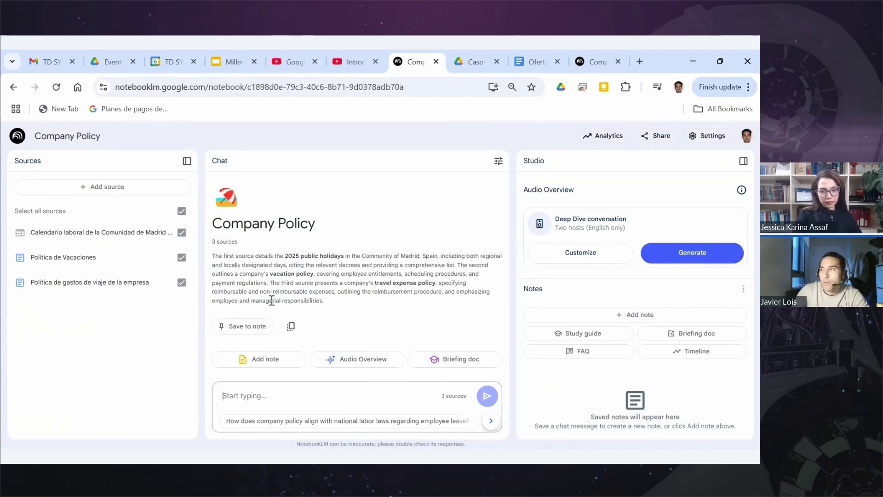
left_click(658, 145)
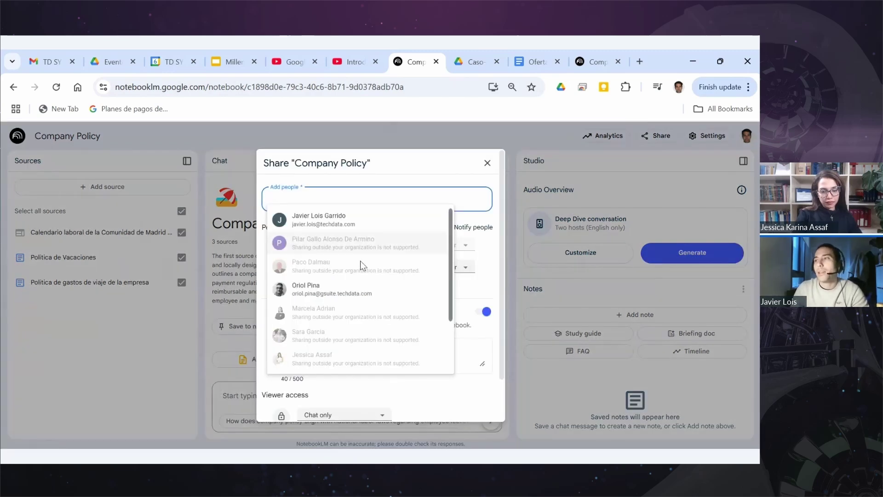
left_click(400, 220)
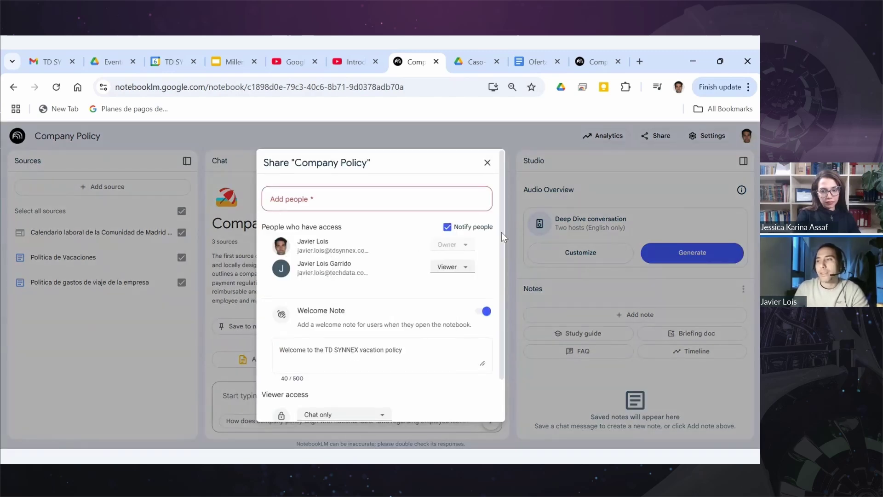
left_click_drag(501, 232, 497, 316)
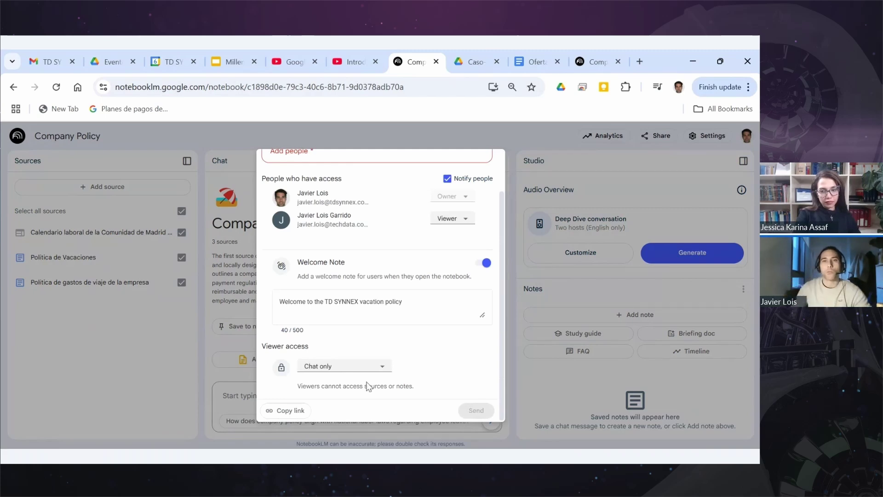
left_click(224, 153)
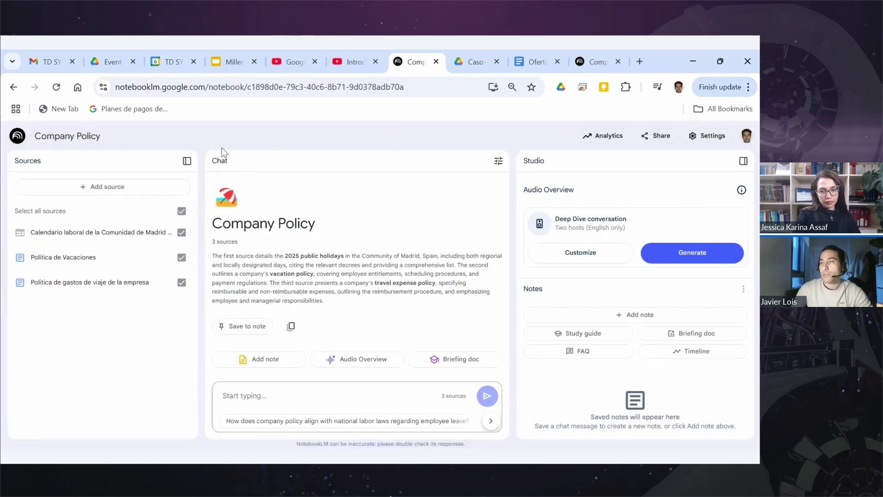
In the viewer's chat-only version of Company Policy, ask "cuantos dias de vacaciones tenemos?" and check which policy the answer cites.
left_click(584, 60)
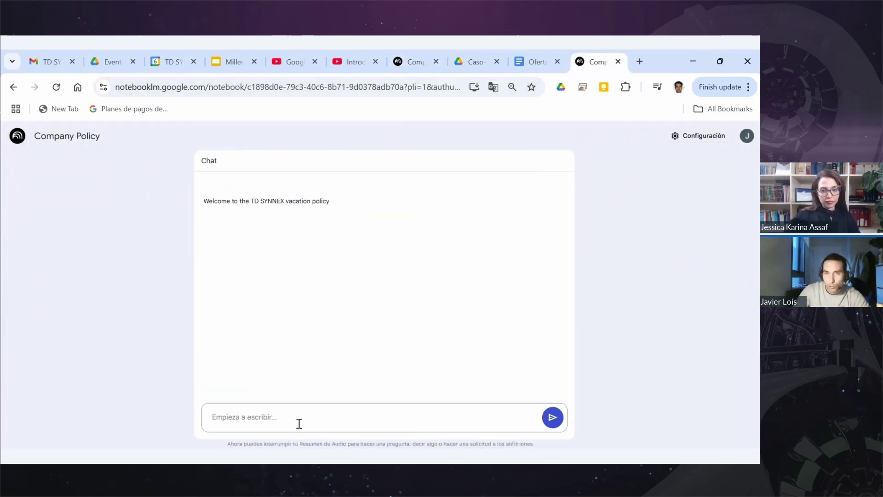
left_click(324, 410)
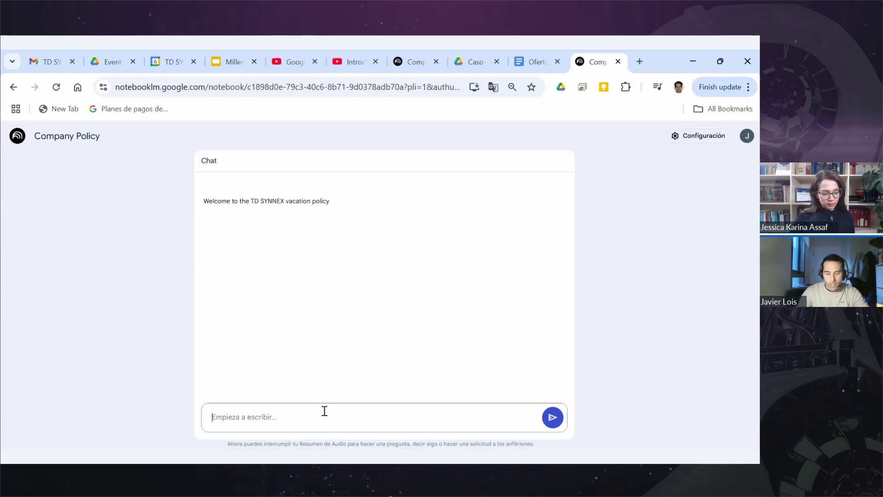
type("cuantos")
type("dias d")
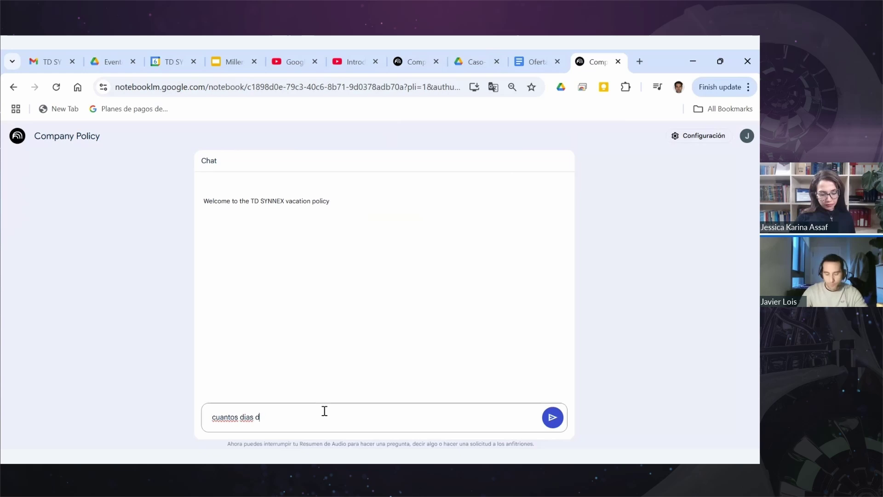
type("e vacaciones")
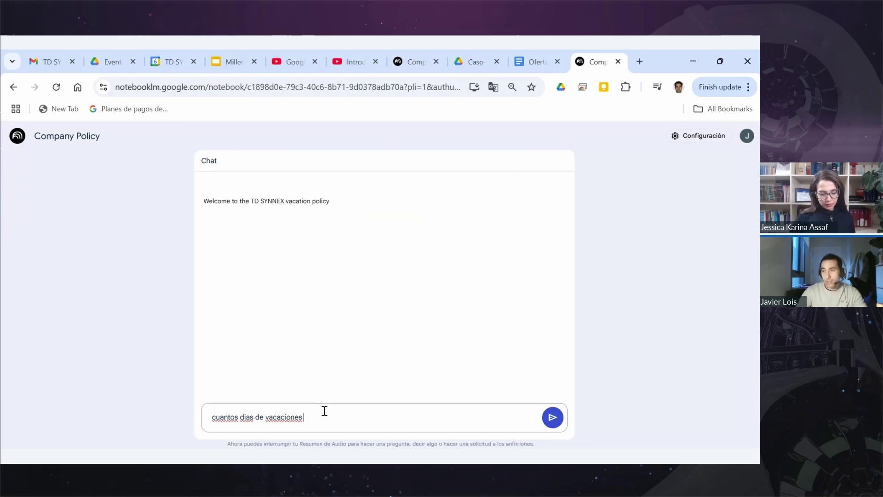
type(" tenemos")
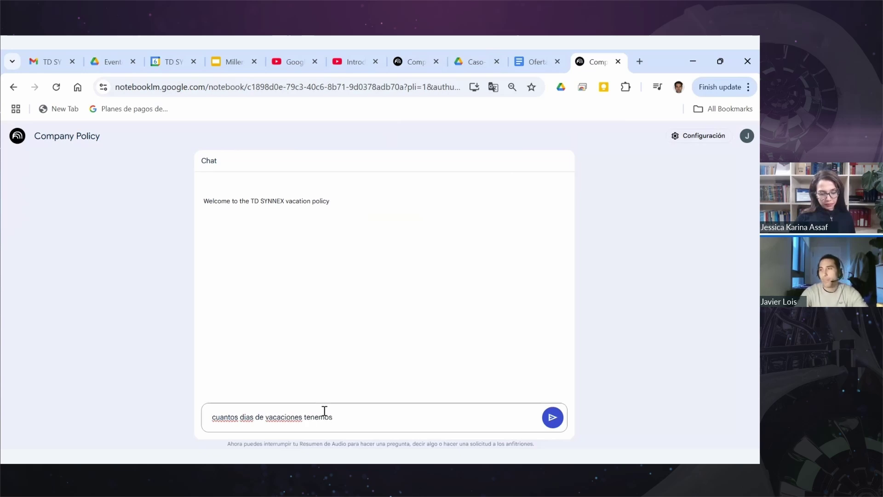
type("?")
key("Return")
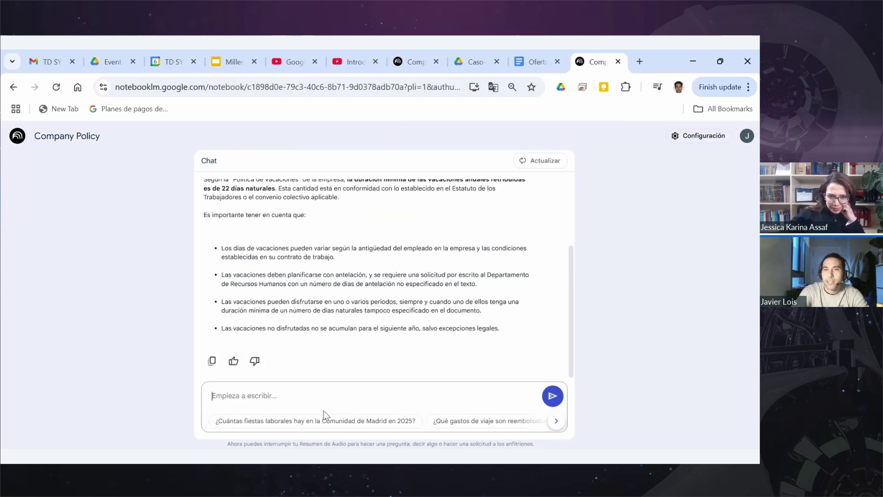
scroll(412, 330, "up", 2)
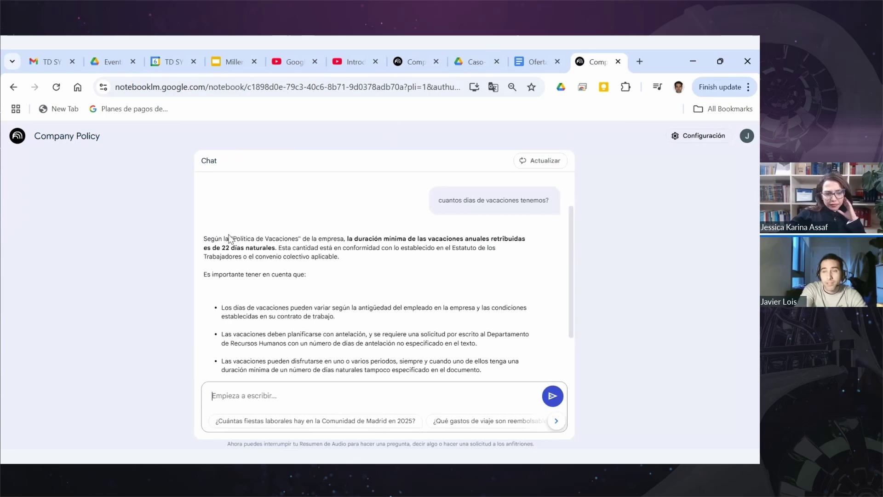
left_click_drag(229, 238, 320, 244)
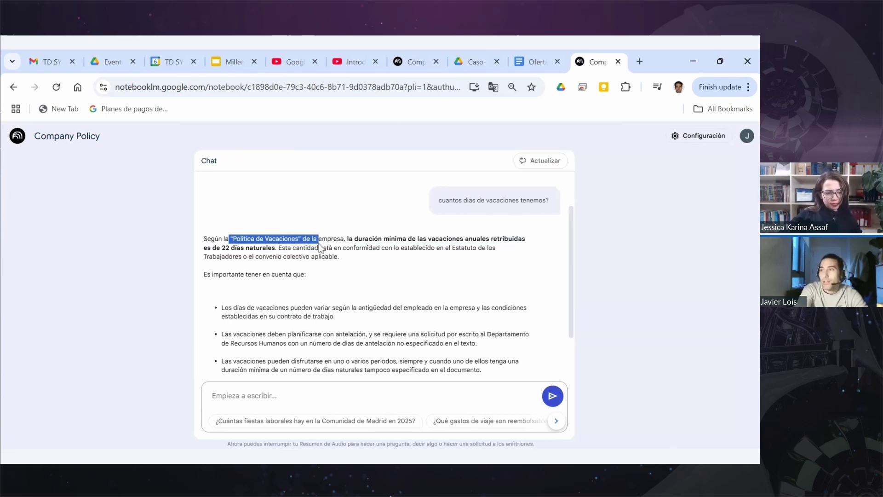
left_click(320, 247)
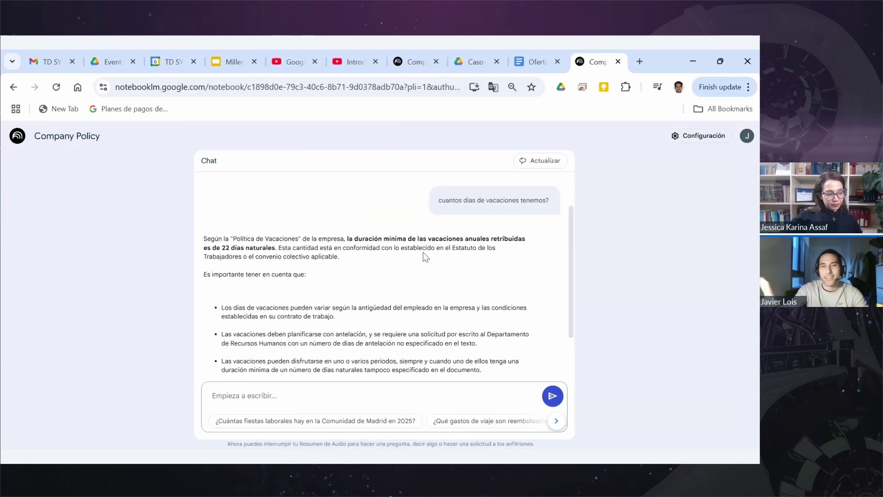
Ask the Company Policy chat "cuanto puedo gastarme en una comida con cliente?" and read the answer.
scroll(363, 340, "down", 2)
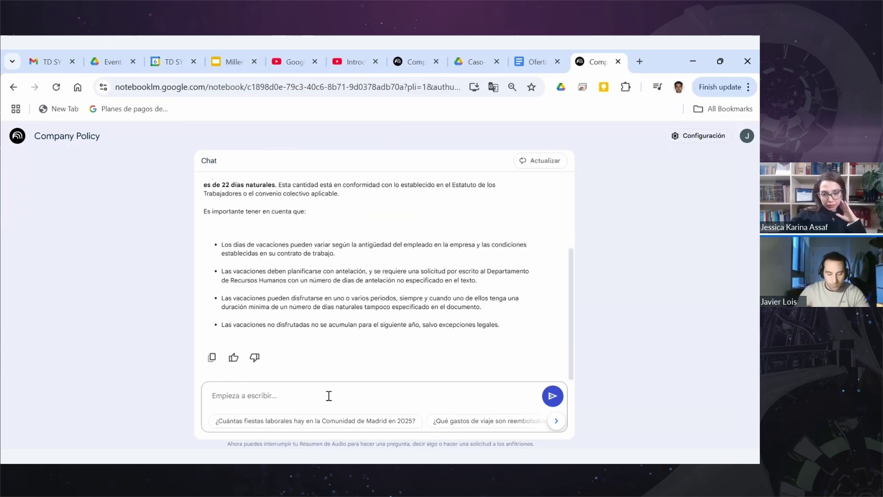
left_click(328, 396)
type("cuanto puedo")
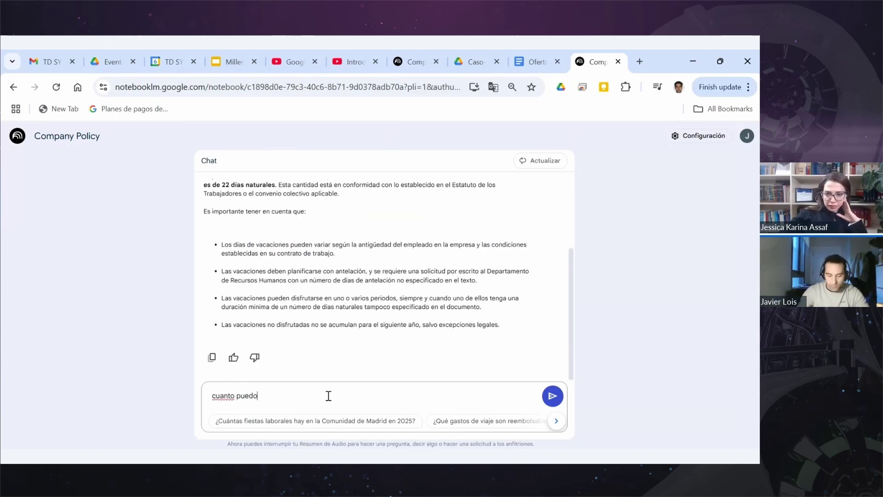
type(" gastarme")
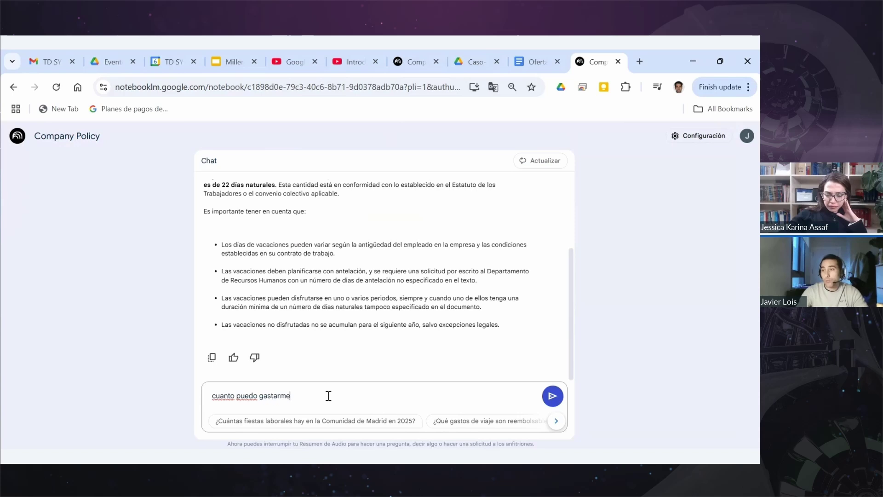
type(" en una com")
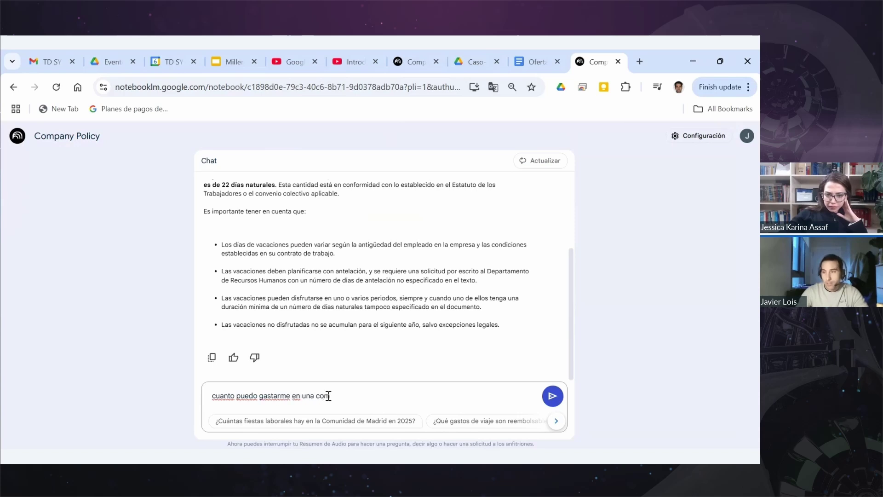
type("ida con cliente?")
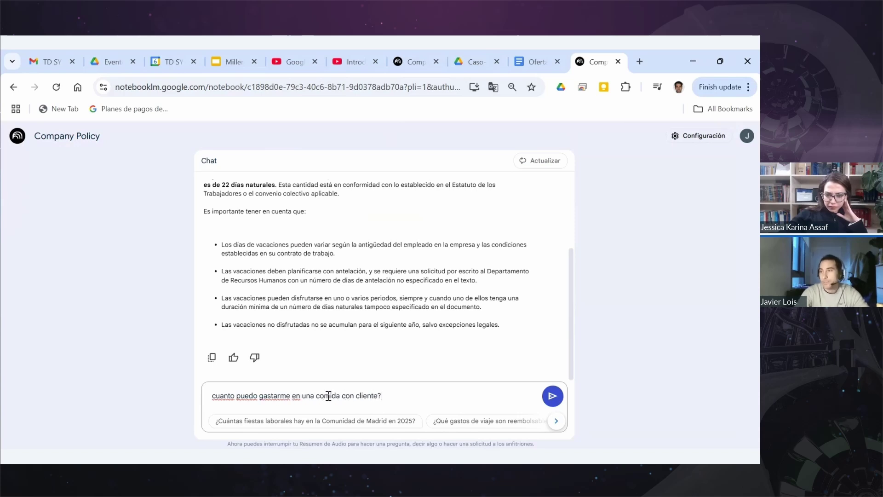
key("Return")
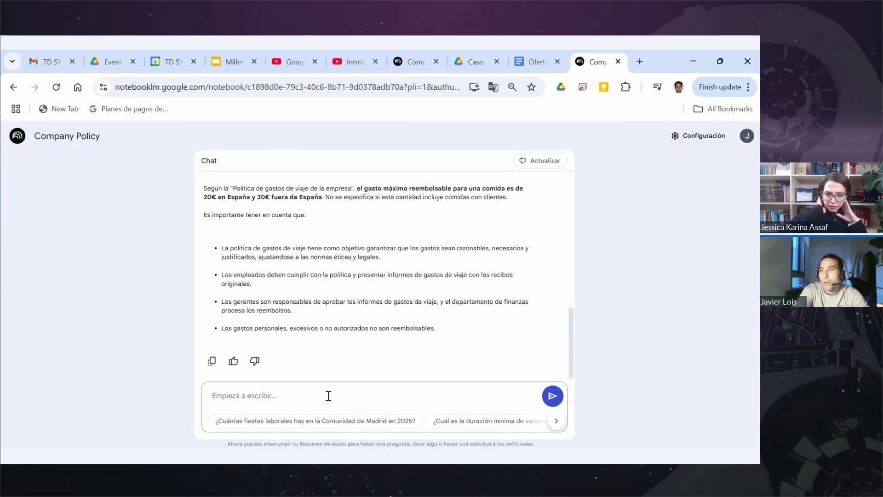
scroll(322, 281, "up", 1)
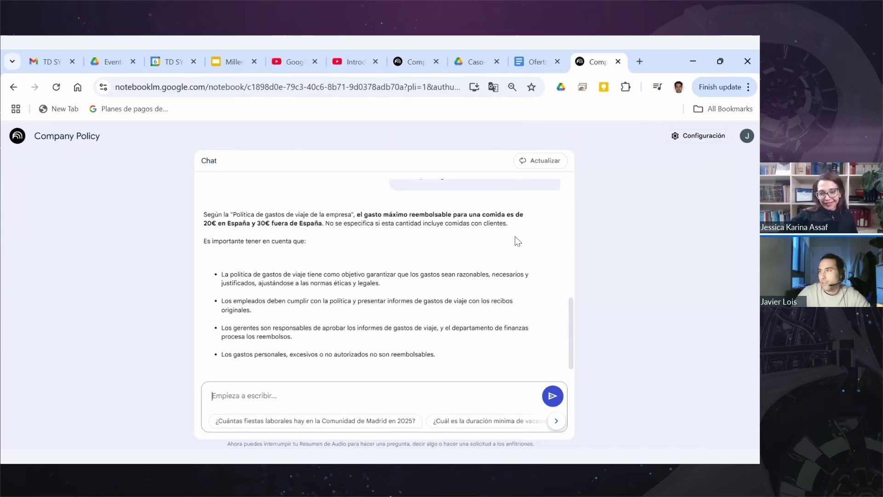
Return to the owner's view of Company Policy, go back to the notebook list, and open the Oferta Google notebook.
left_click(397, 63)
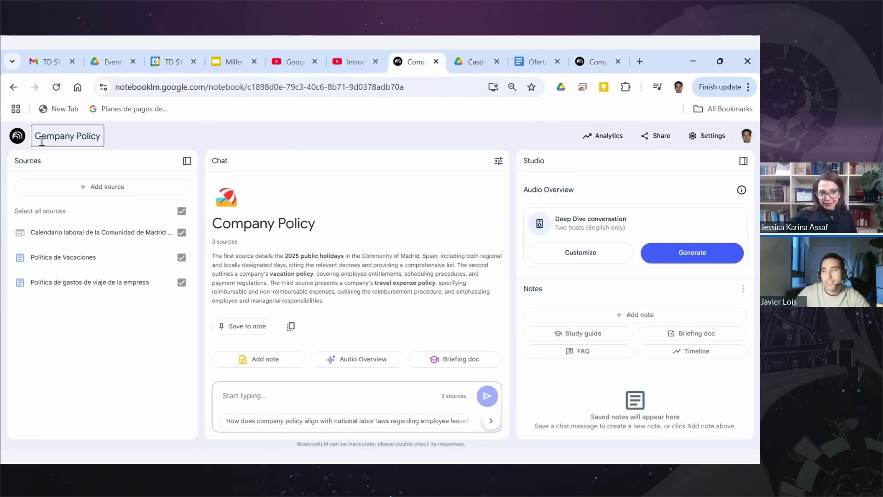
left_click(18, 136)
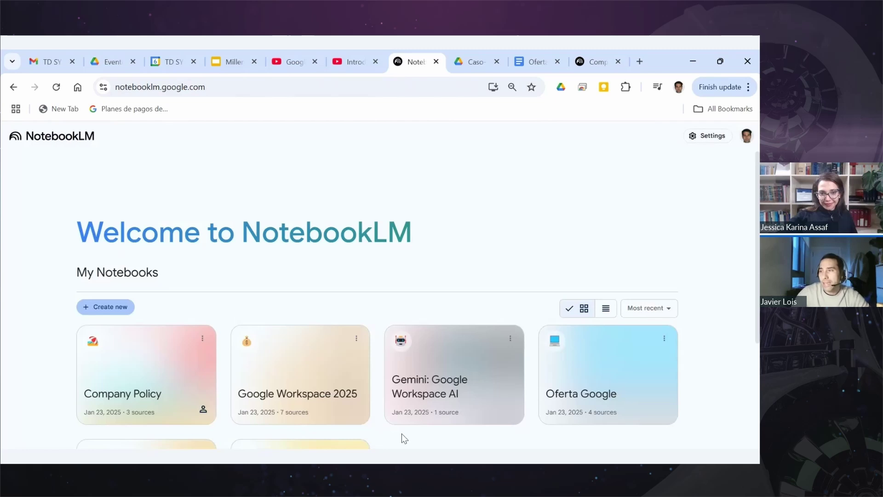
left_click(563, 383)
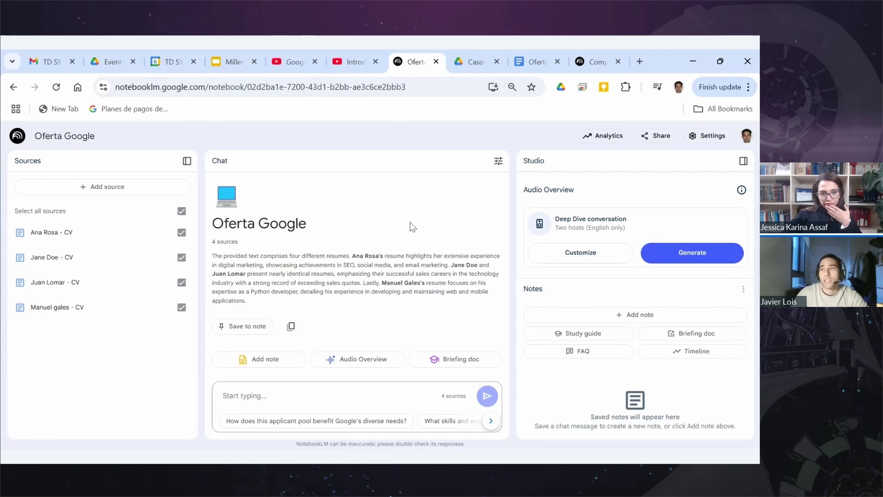
Switch to the Oferta de trabajo document in Google Docs and review the whole job offer text.
key("ctrl+Tab")
key("ctrl+Tab")
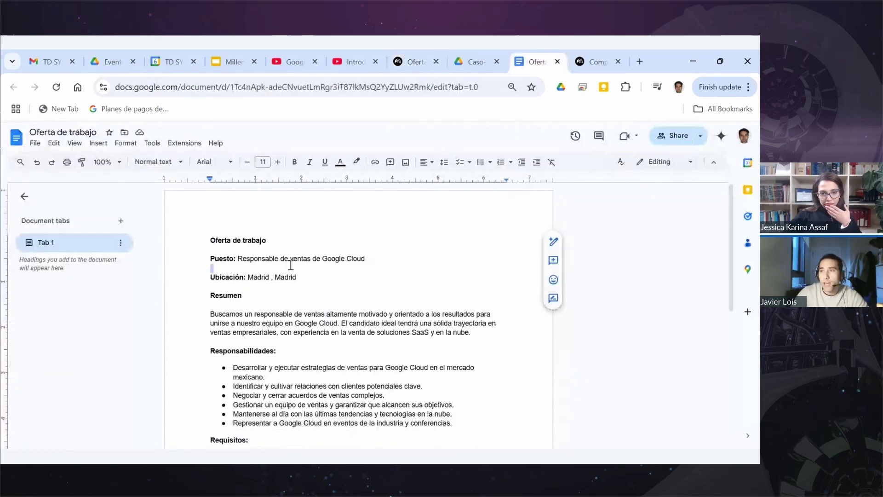
left_click_drag(226, 242, 276, 455)
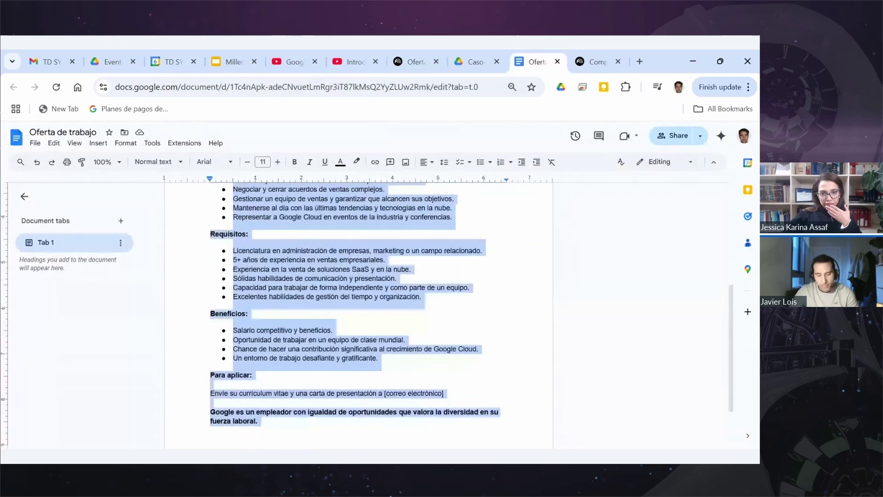
scroll(299, 361, "up", 10)
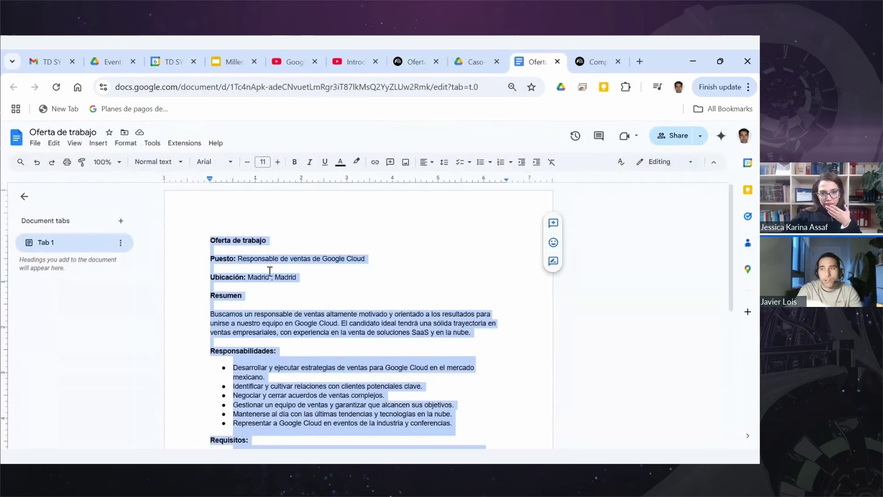
left_click(270, 271)
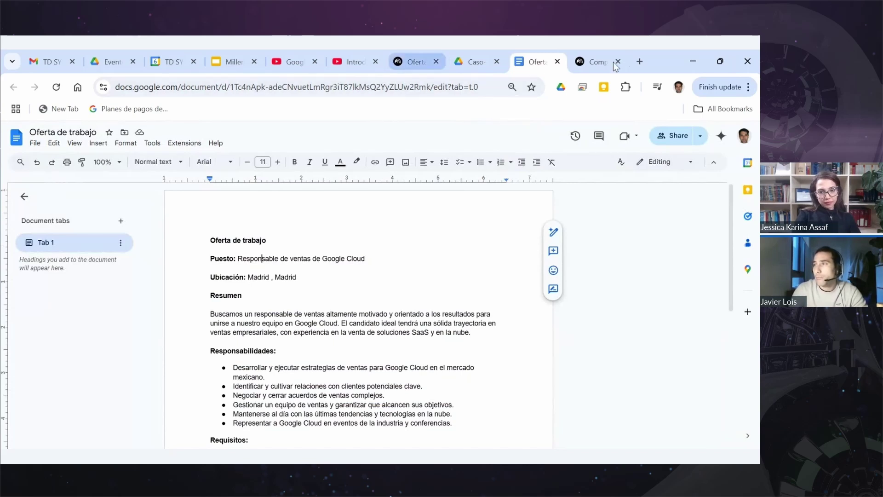
In the Oferta Google notebook chat, ask "indicame cual de los perfiles es el idoneo para esta oferta de trabajo:" followed by the job offer text.
left_click(391, 63)
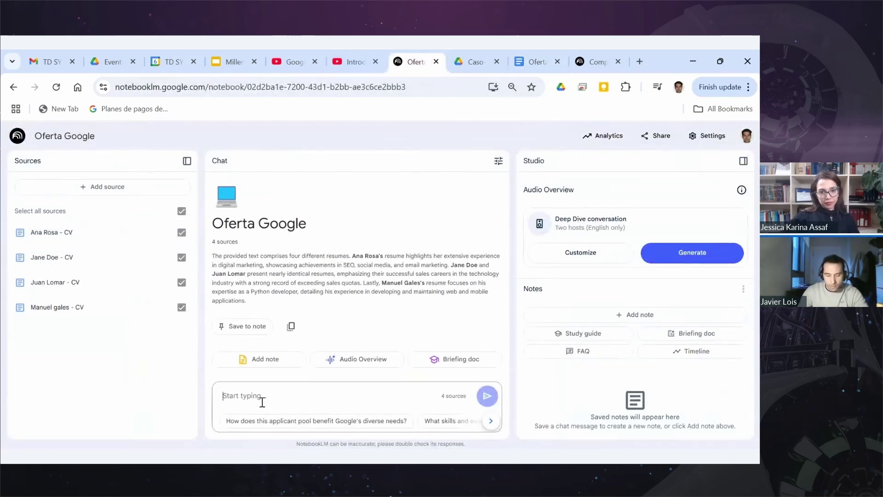
type("indicamen")
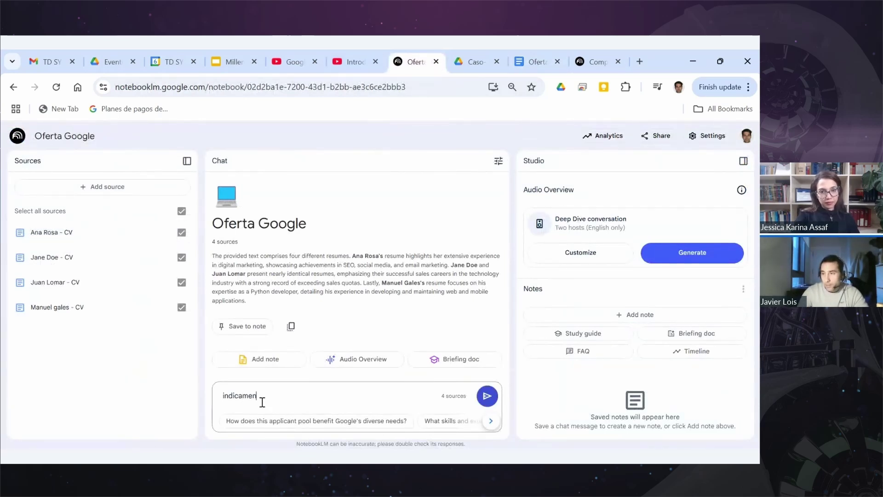
key("BackSpace")
type(" cual de l")
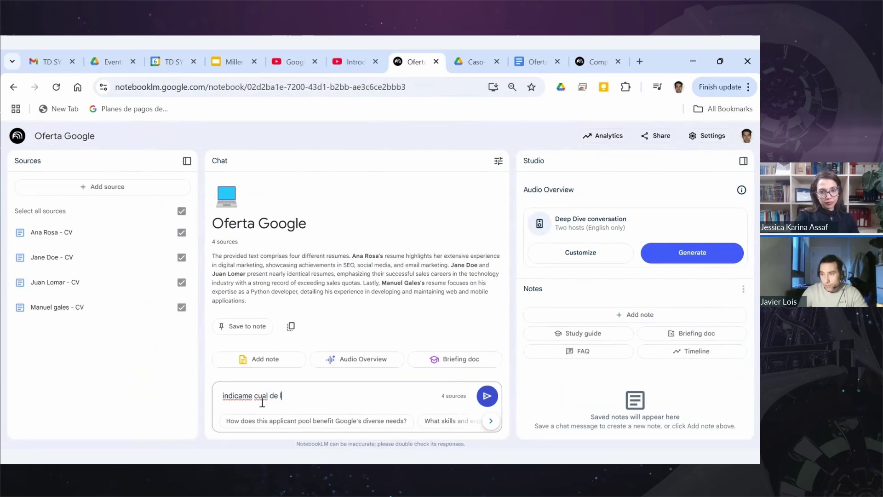
type("os perdiles")
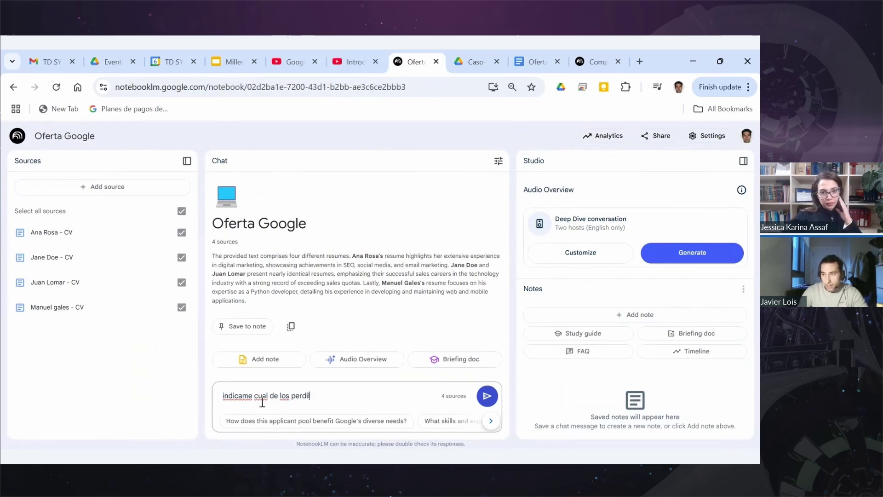
key("BackSpace")
key("BackSpace")
key("BackSpace")
key("BackSpace")
key("BackSpace")
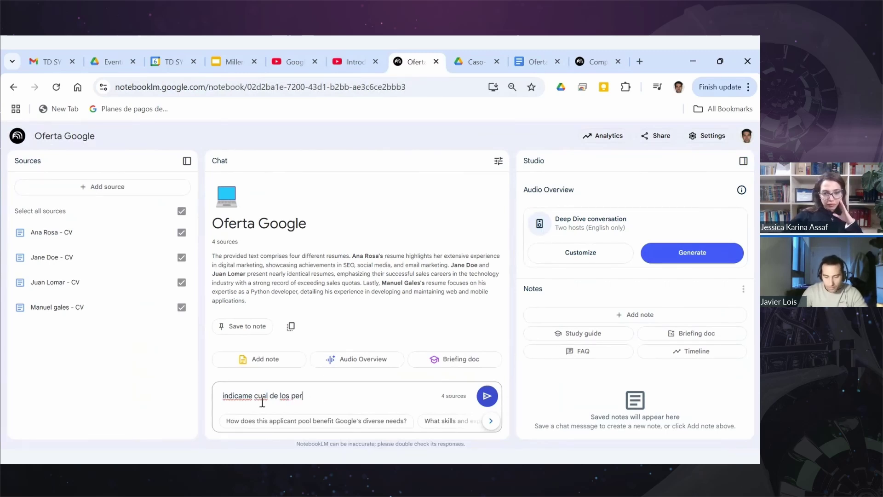
type("files es e")
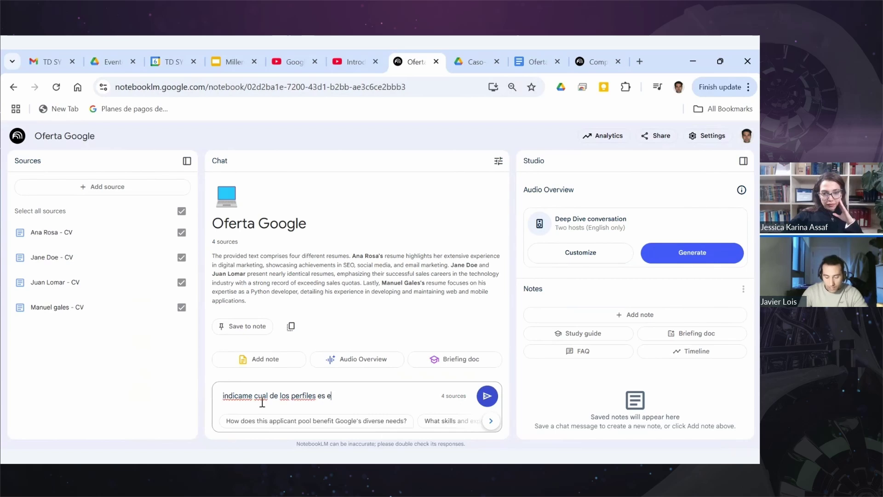
type("l idon")
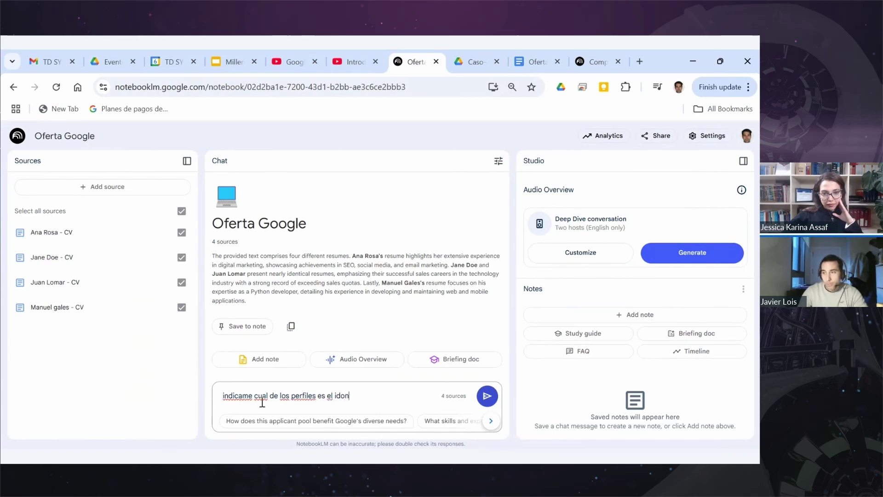
type("eo para el ")
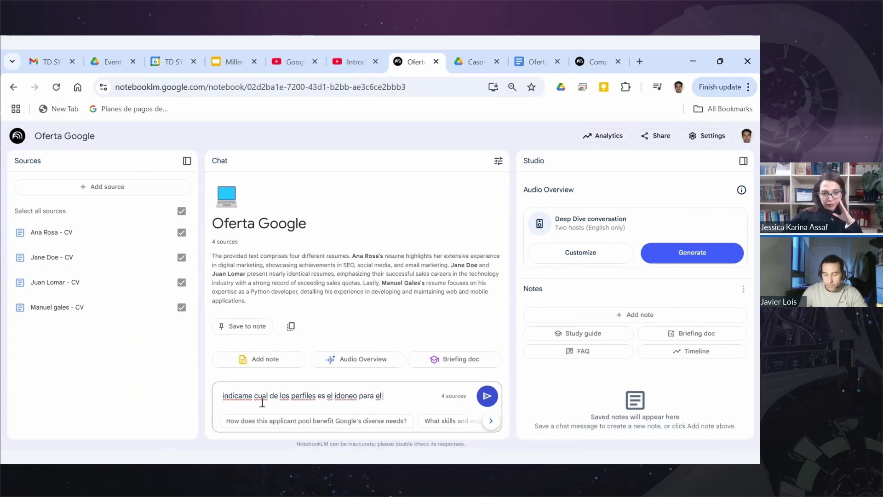
key("BackSpace")
key("BackSpace")
type("sta ofert")
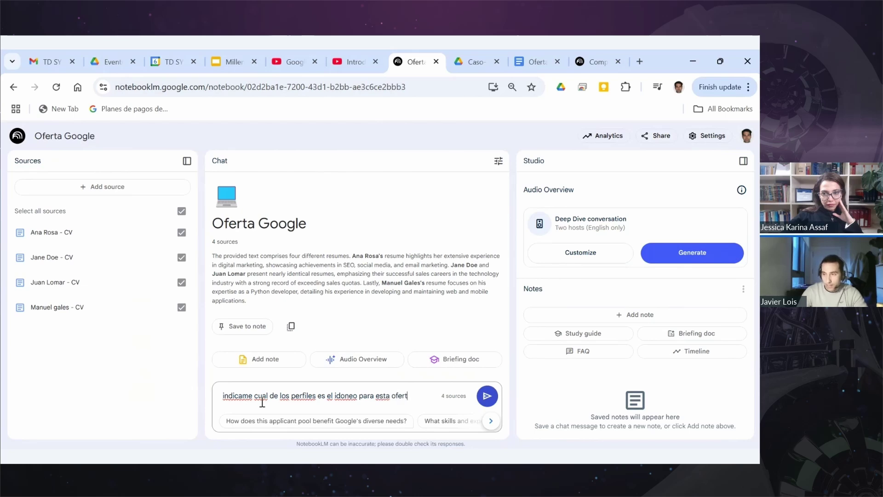
type("a de trabajo:")
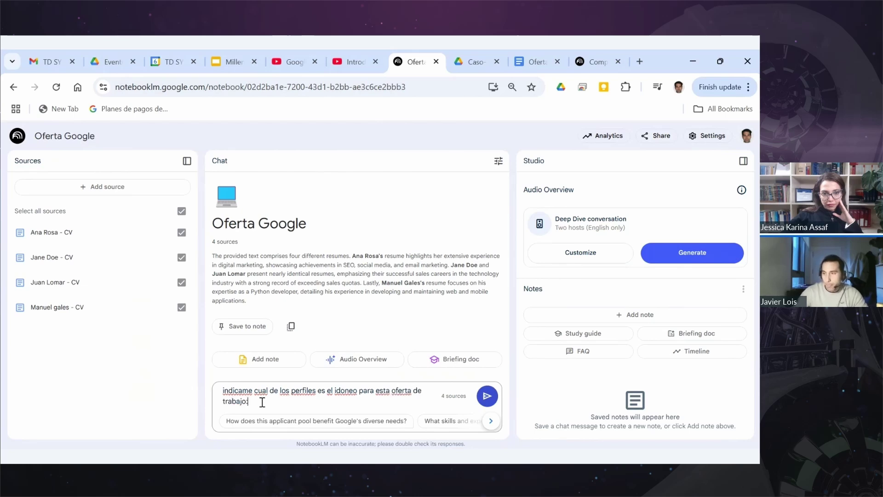
key("Return")
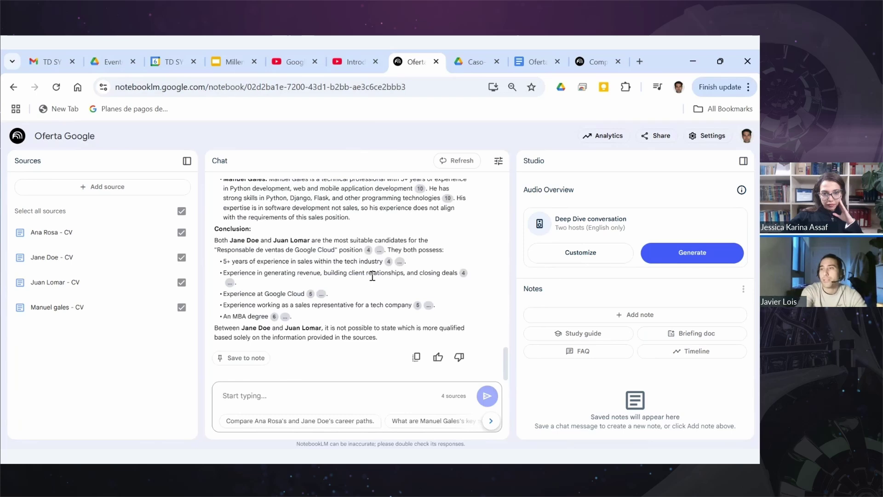
Review the chat answer from the job requirements through the candidate profiles analysis to the conclusion.
scroll(373, 276, "up", 5)
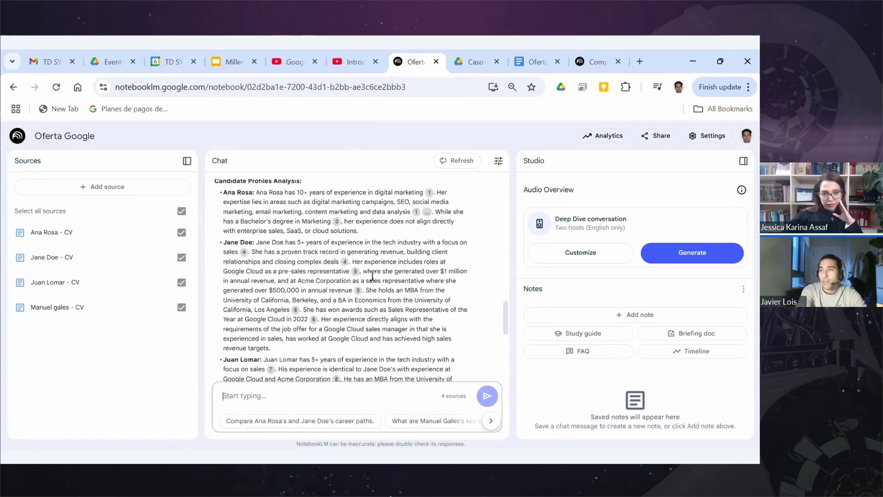
scroll(372, 276, "up", 5)
scroll(374, 248, "down", 1)
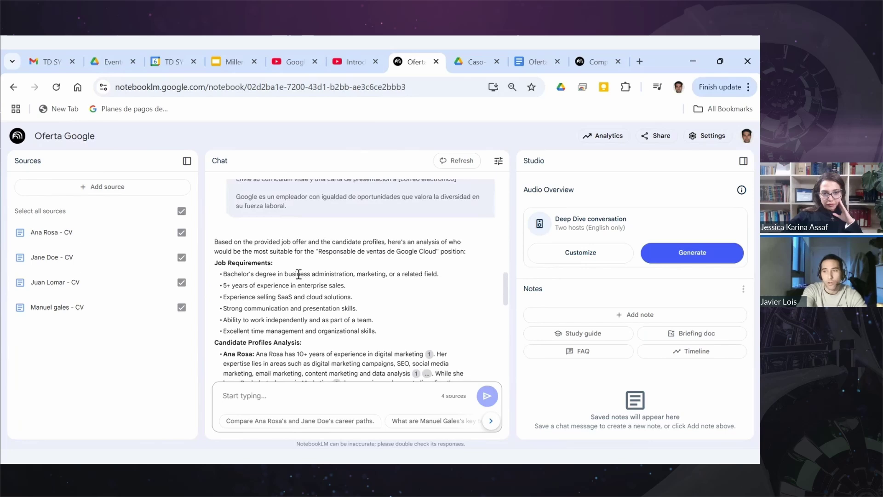
left_click(269, 391)
scroll(280, 336, "down", 4)
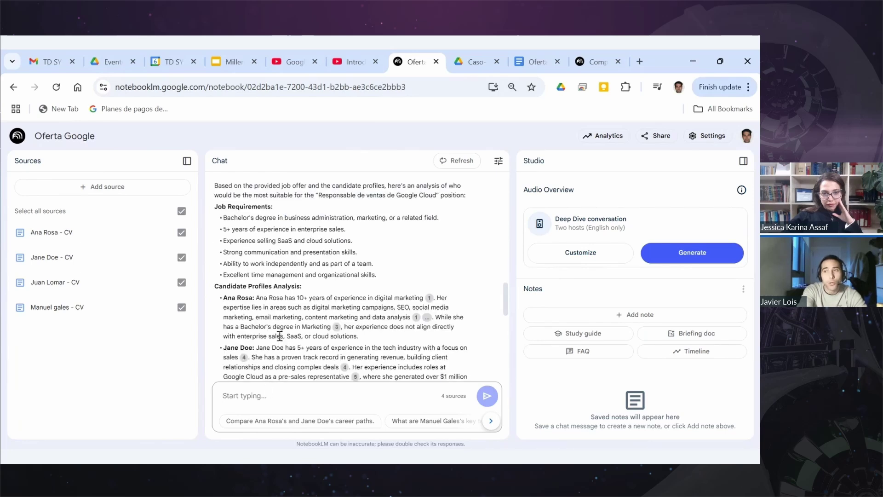
scroll(279, 336, "down", 4)
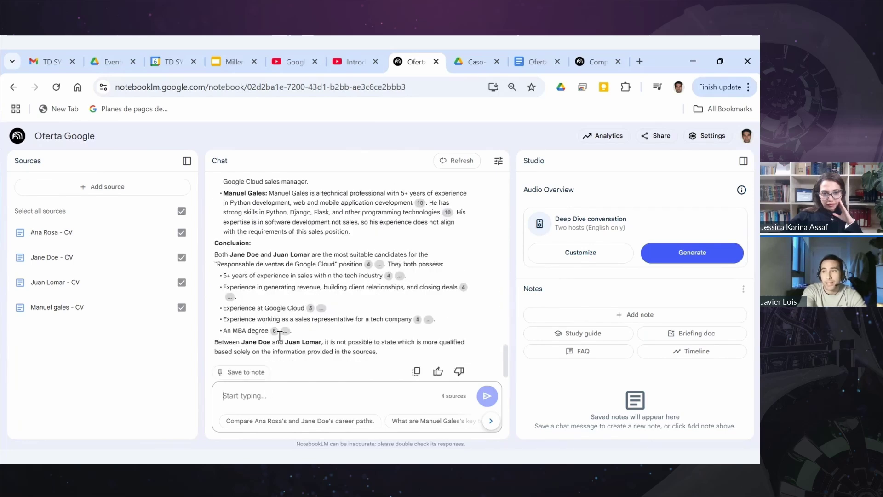
scroll(279, 336, "down", 1)
scroll(279, 336, "up", 1)
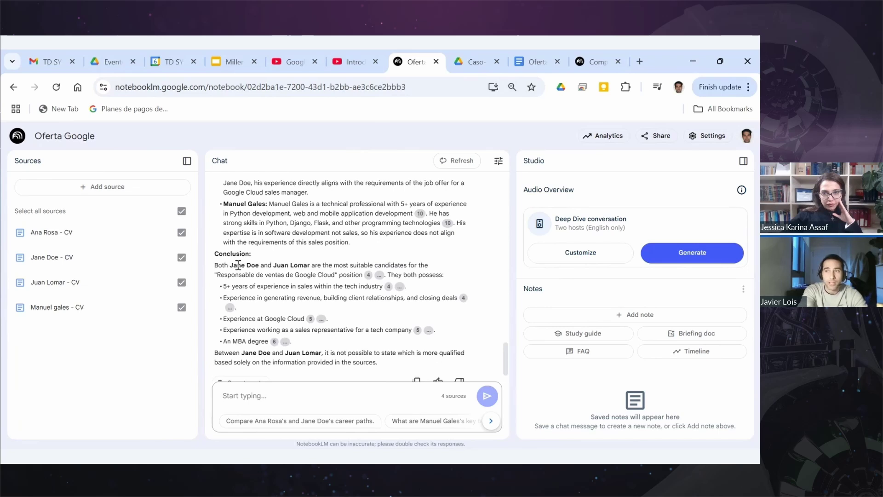
Examine the Conclusion section of the answer, highlighting the first names of the candidates it mentions in its opening sentence.
left_click_drag(240, 265, 288, 265)
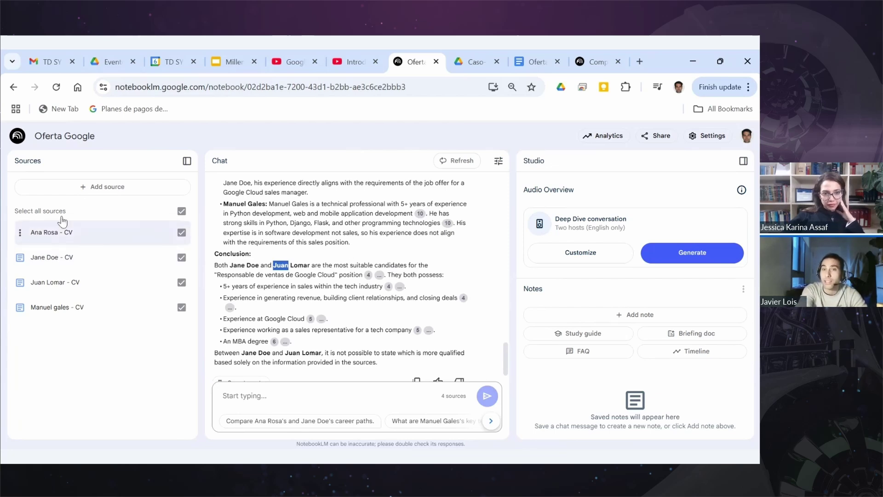
left_click(234, 268)
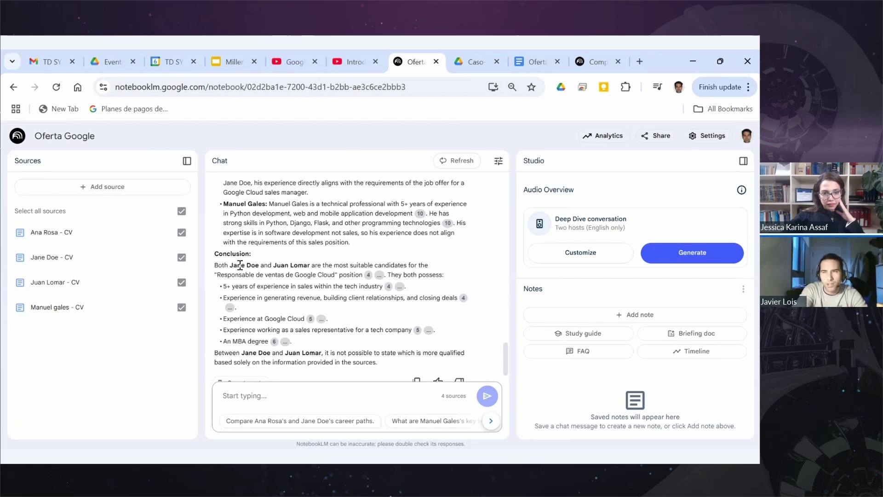
double_click(283, 265)
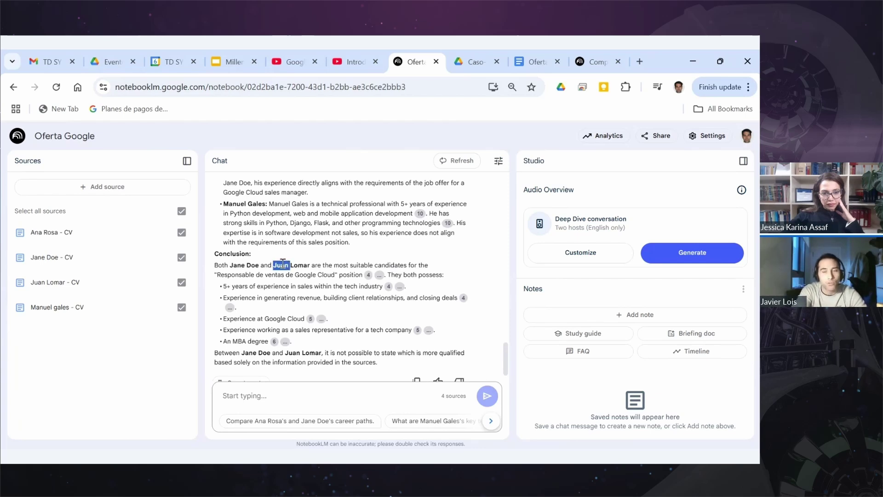
left_click(240, 264)
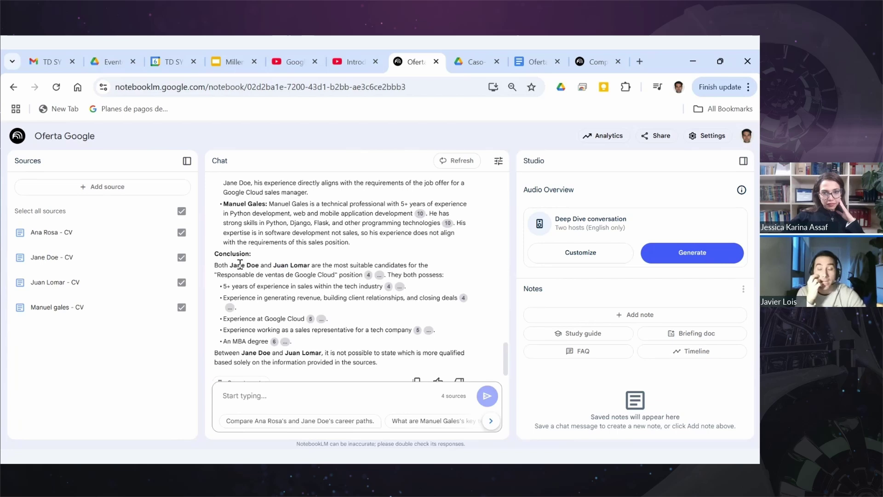
double_click(240, 264)
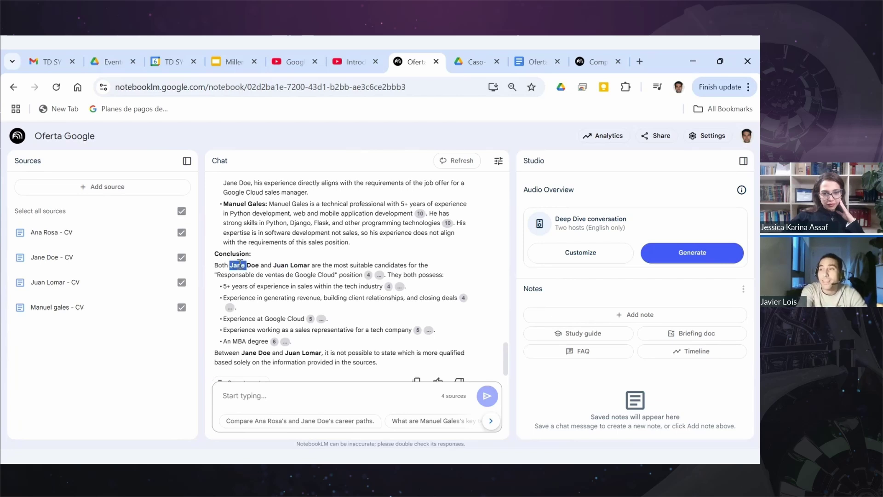
scroll(356, 296, "down", 1)
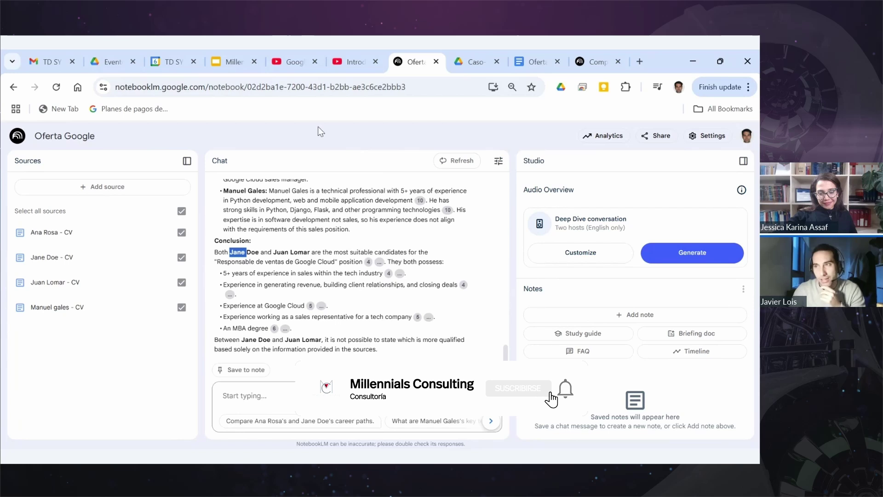
Switch to the Millennials Consulting 2025 presentation in Google Slides and look through the slides following the NotebookLM slide.
left_click(234, 61)
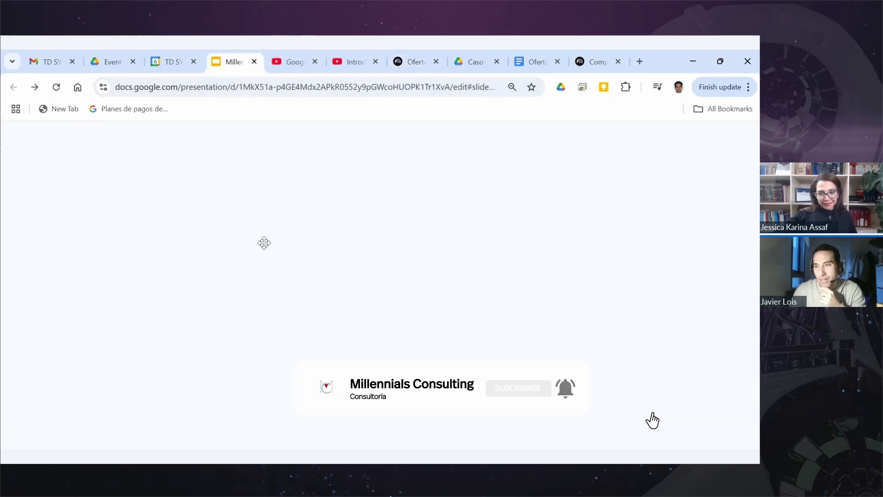
scroll(73, 340, "down", 2)
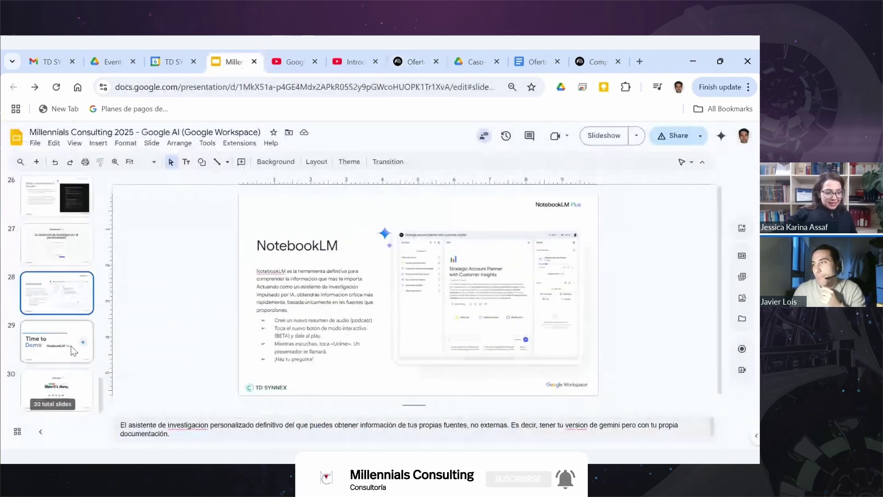